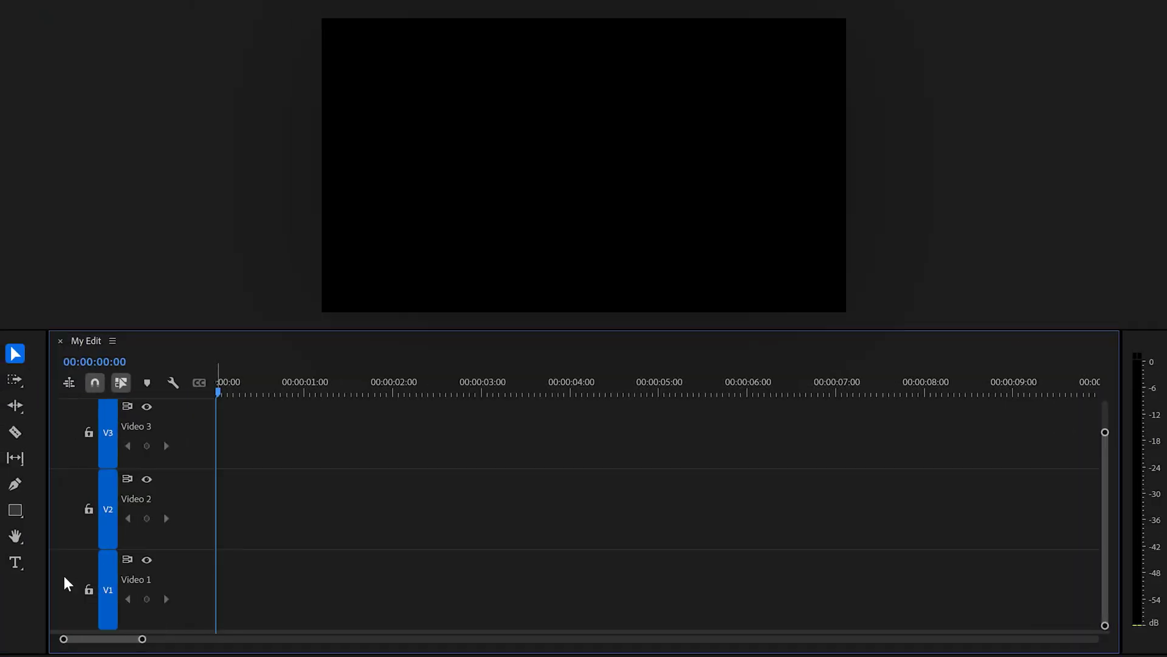
Type a white BASICS title in the Program monitor and centre it in the frame
{"action": "left_click", "coordinate": [16, 562]}
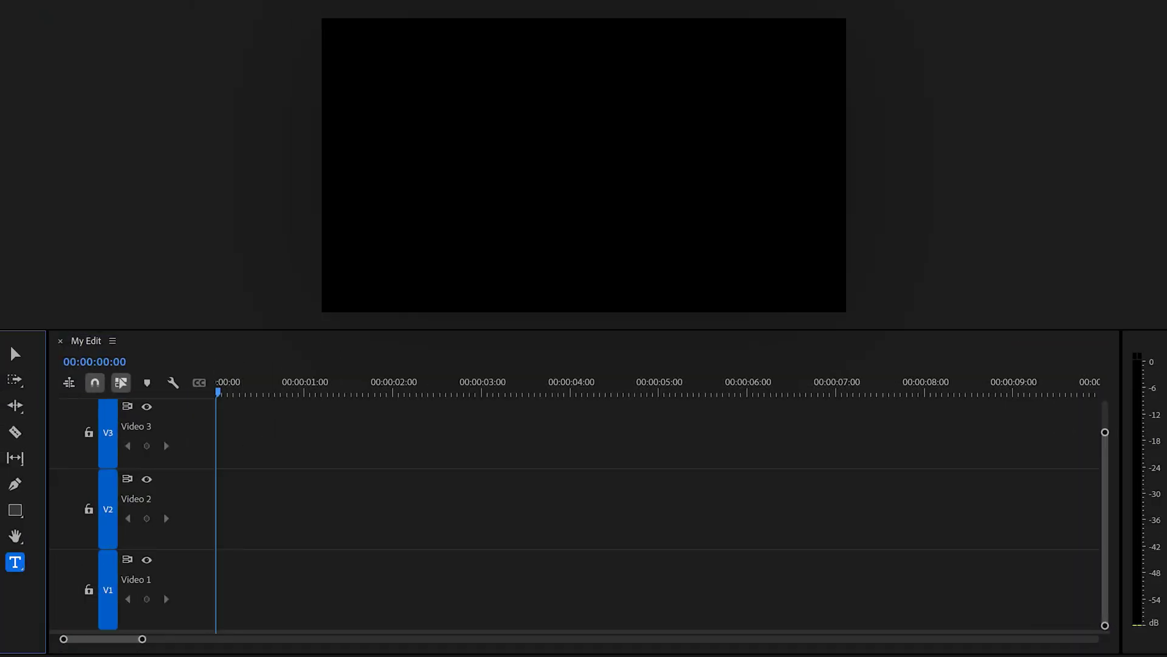
{"action": "left_click", "coordinate": [492, 188]}
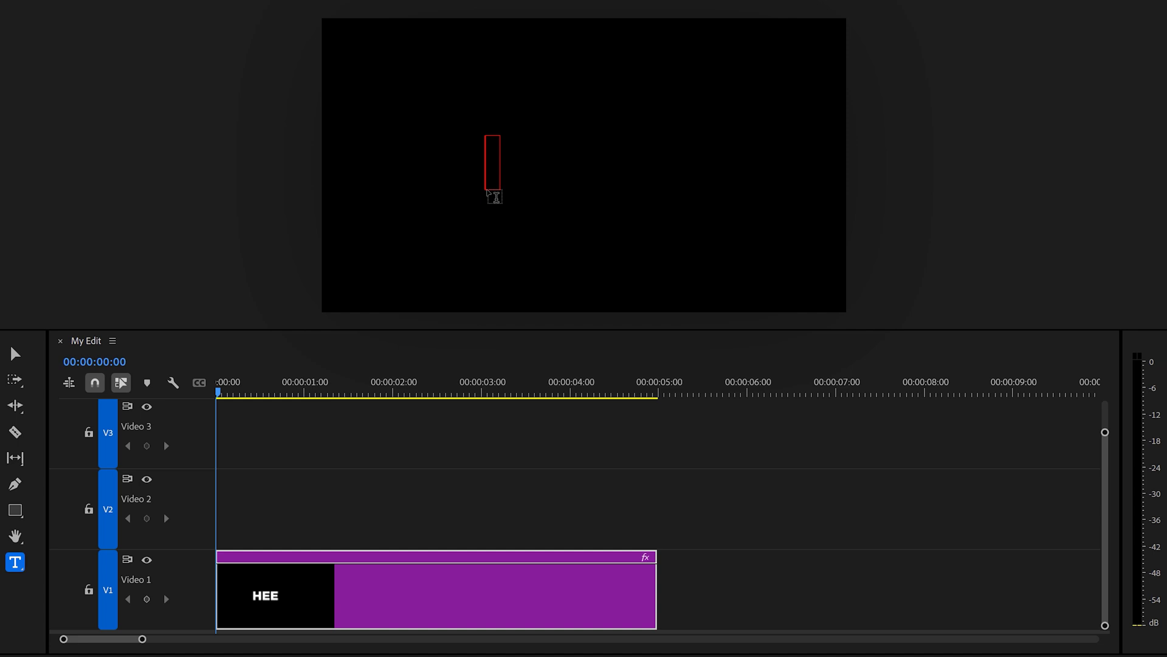
{"action": "type", "text": "BASICS"}
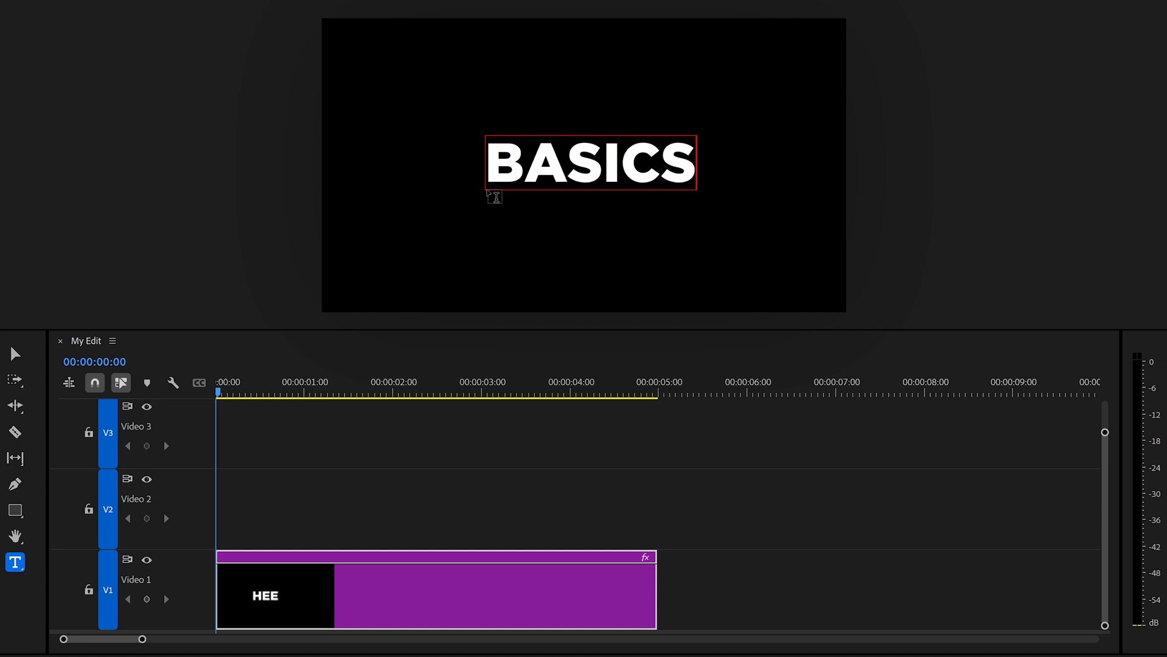
{"action": "key", "text": "Escape"}
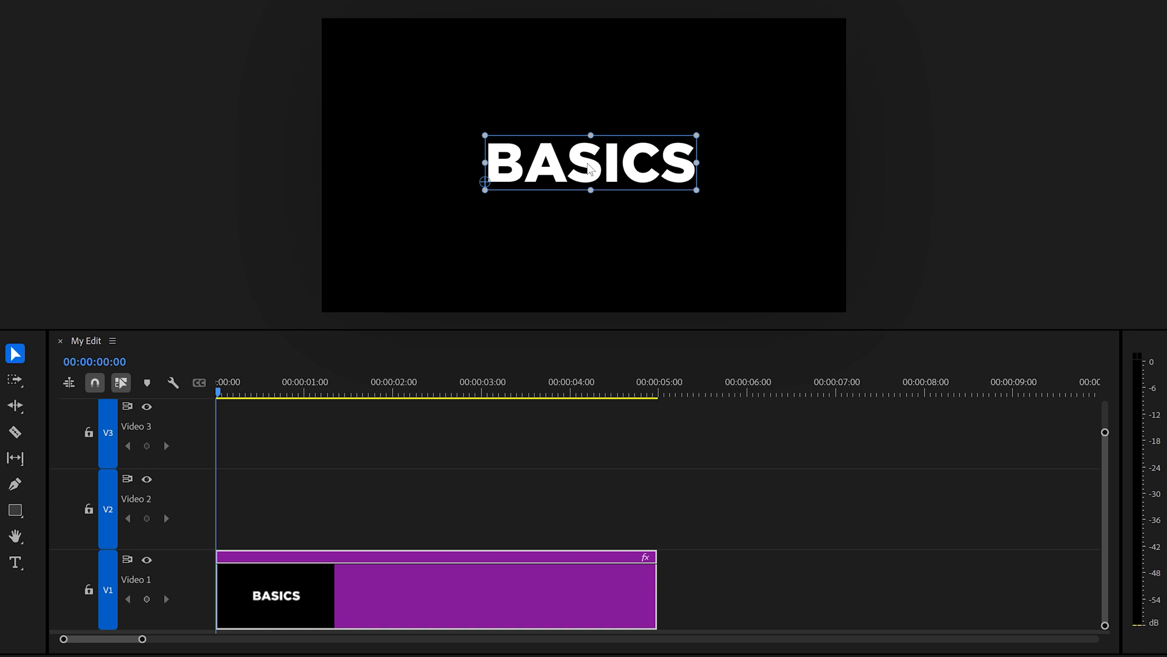
{"action": "mouse_move", "coordinate": [593, 170]}
{"action": "left_mouse_down"}
{"action": "mouse_move", "coordinate": [574, 172]}
{"action": "mouse_move", "coordinate": [587, 172]}
{"action": "left_mouse_up"}
Apply Crop to the BASICS clip to isolate the B, then place Transform below Crop
{"action": "left_click", "coordinate": [531, 218]}
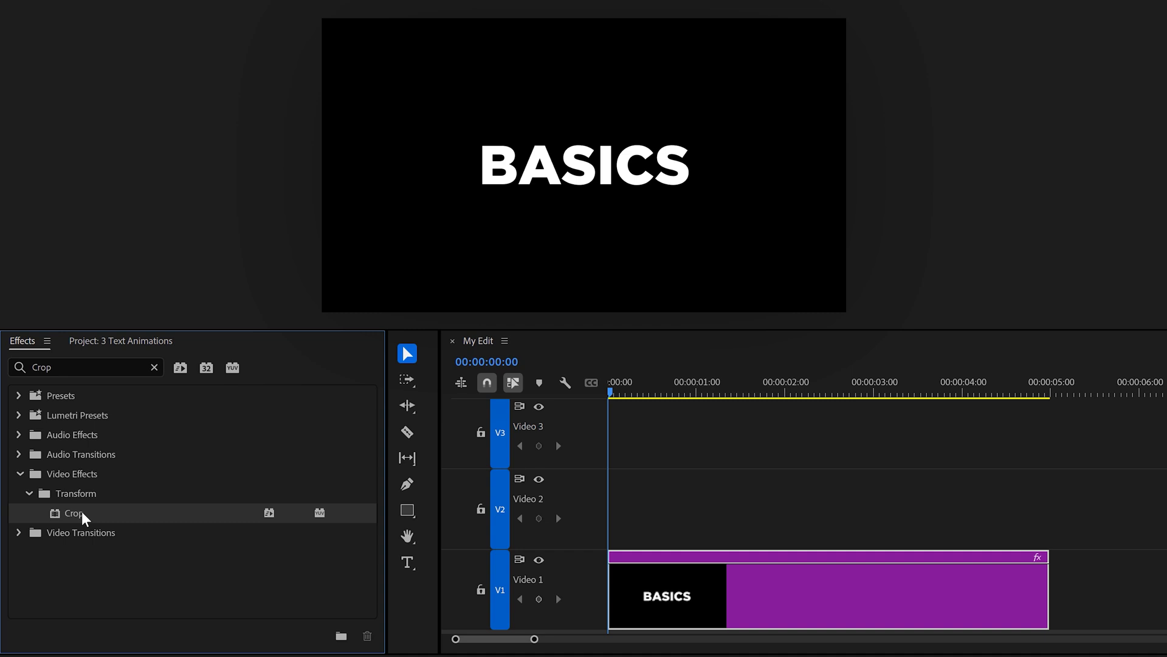
{"action": "left_click_drag", "start_coordinate": [301, 573], "coordinate": [751, 586]}
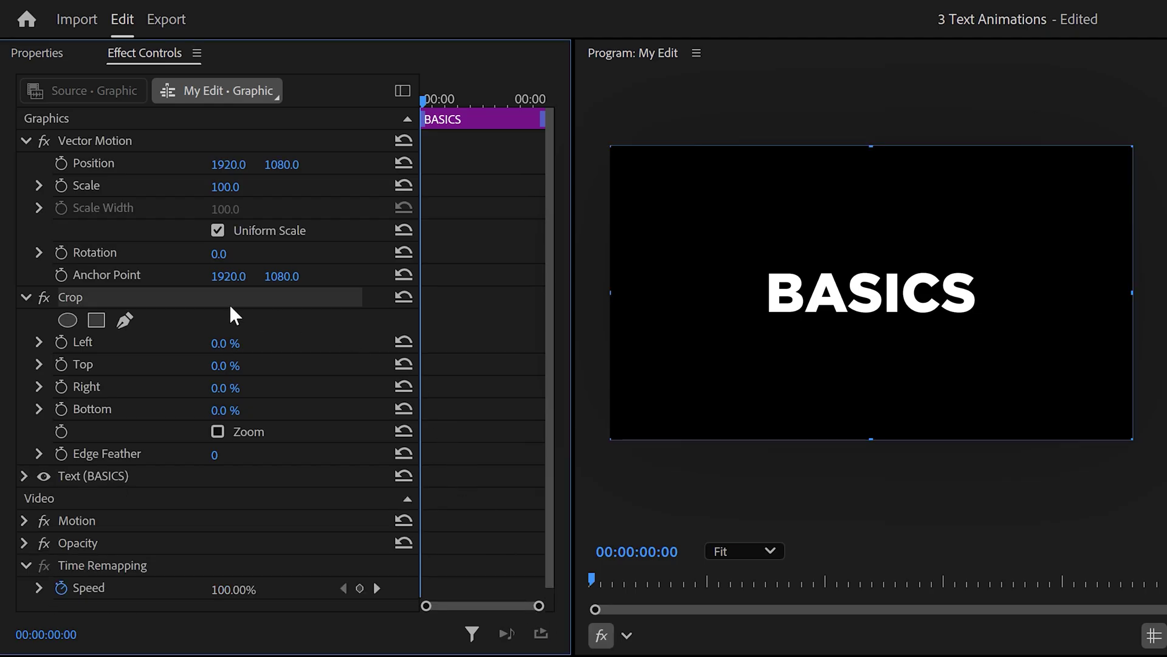
{"action": "left_click_drag", "start_coordinate": [871, 439], "coordinate": [871, 317]}
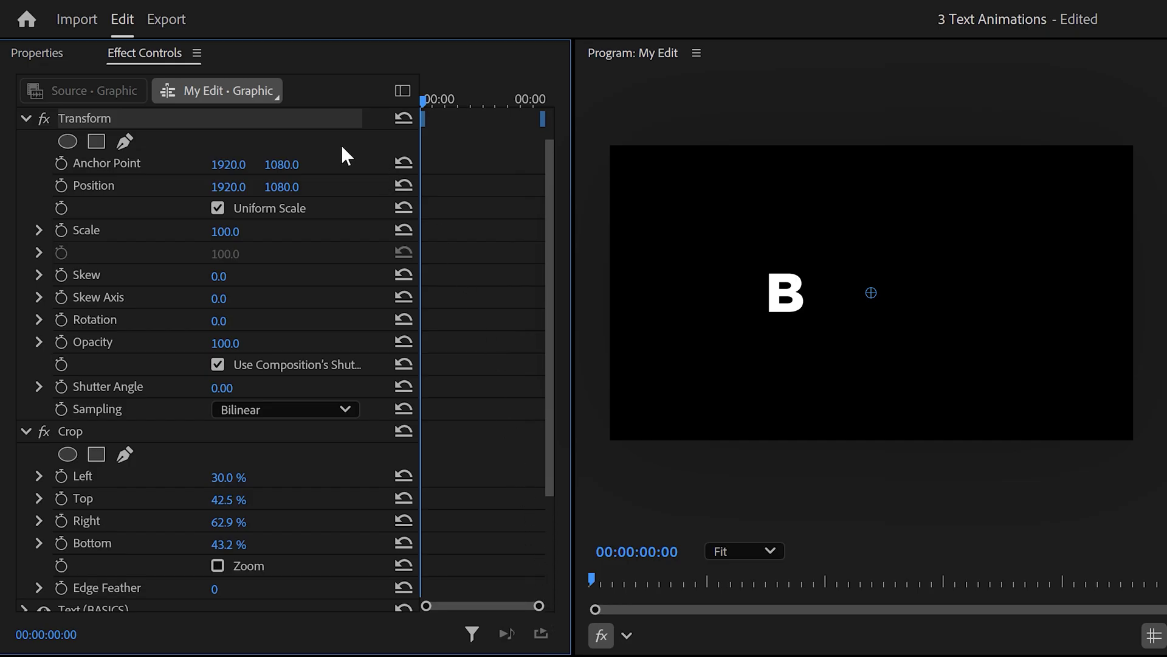
{"action": "left_click_drag", "start_coordinate": [138, 119], "coordinate": [159, 446]}
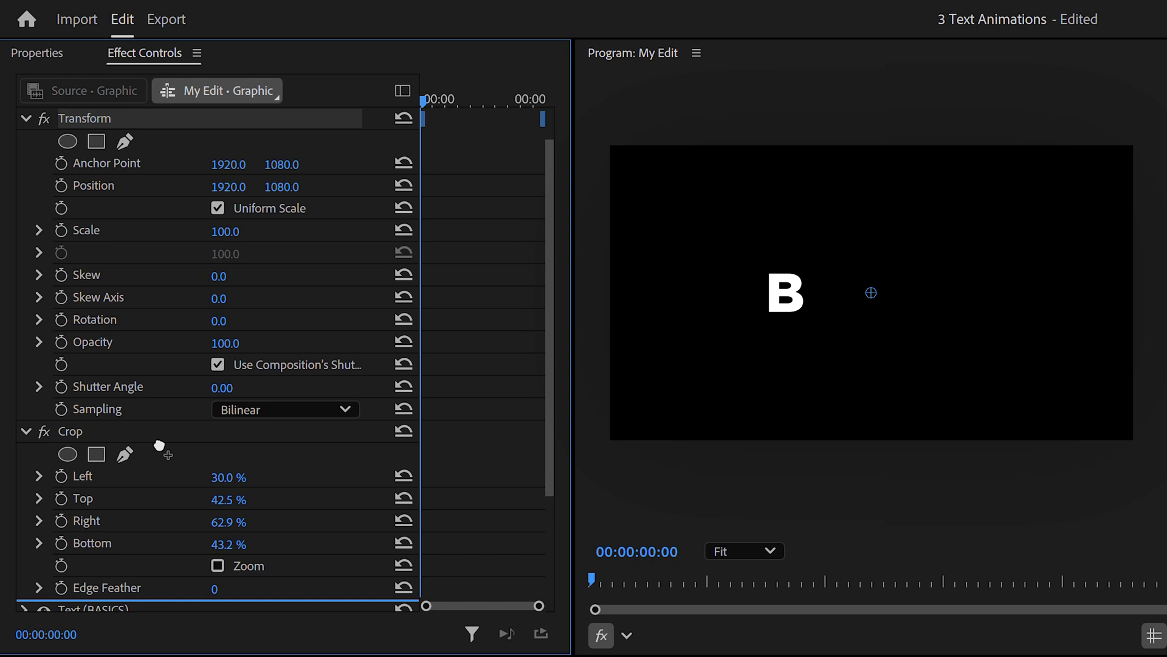
{"action": "left_click_drag", "start_coordinate": [144, 587], "coordinate": [144, 588]}
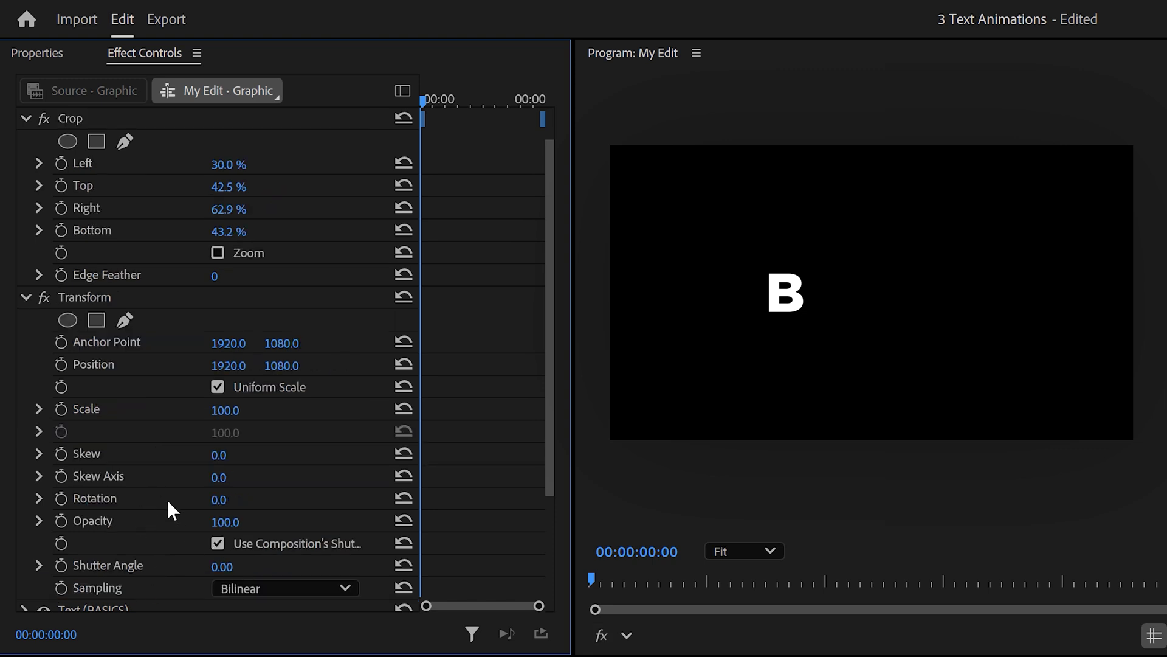
Keyframe the B's Transform Position, Y 1405 below frame at the start, plus a later keyframe
{"action": "left_click", "coordinate": [154, 297]}
{"action": "key", "text": "space"}
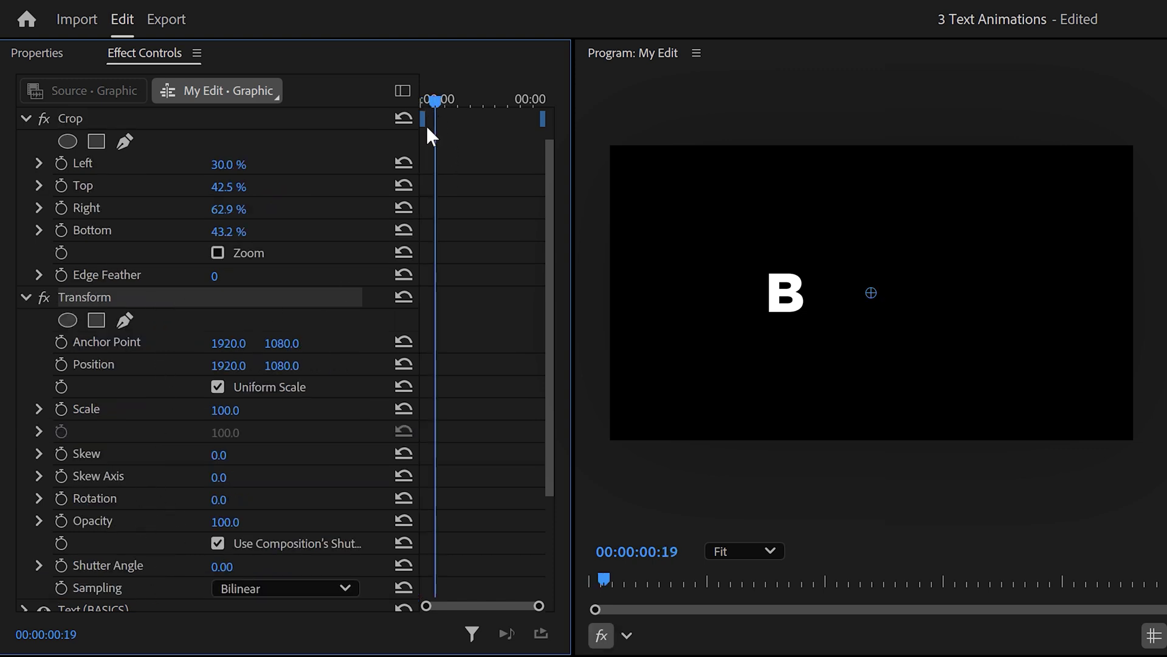
{"action": "left_click", "coordinate": [62, 363]}
{"action": "left_click_drag", "start_coordinate": [437, 97], "coordinate": [422, 98]}
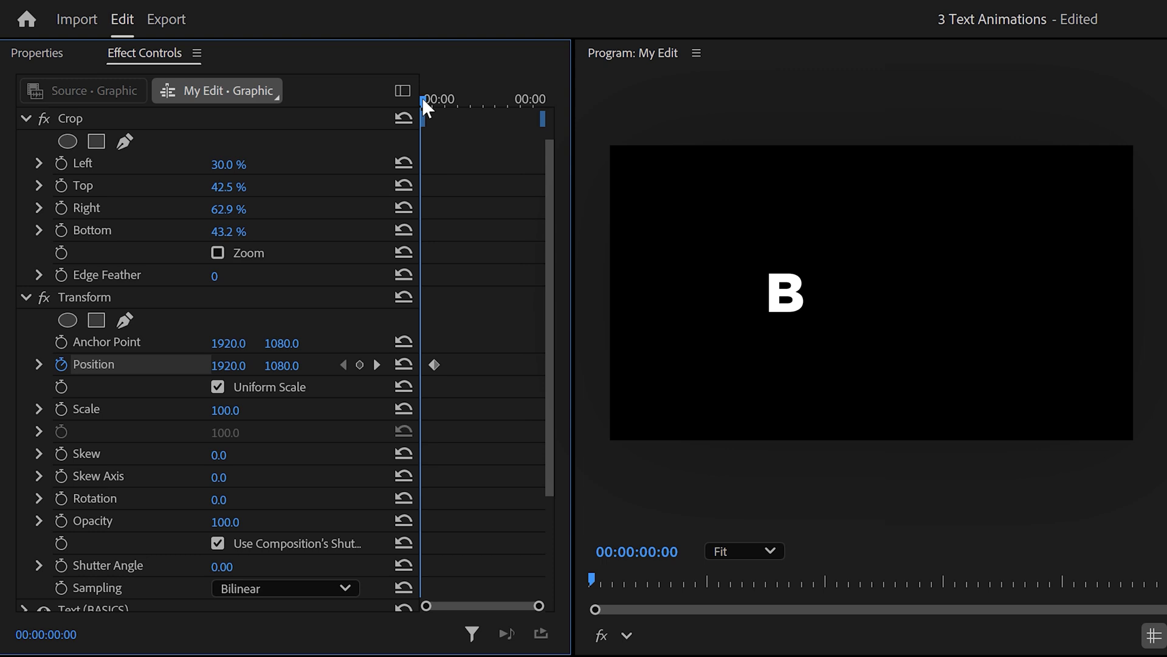
{"action": "left_click_drag", "start_coordinate": [281, 365], "coordinate": [464, 364]}
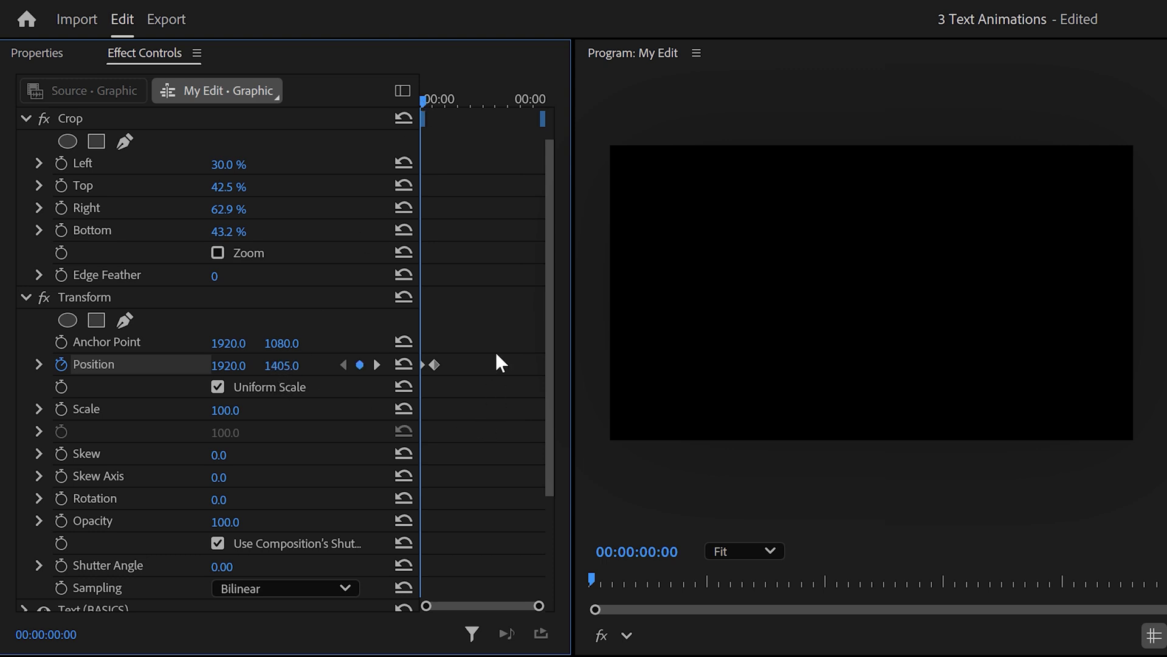
{"action": "left_click_drag", "start_coordinate": [423, 99], "coordinate": [484, 101]}
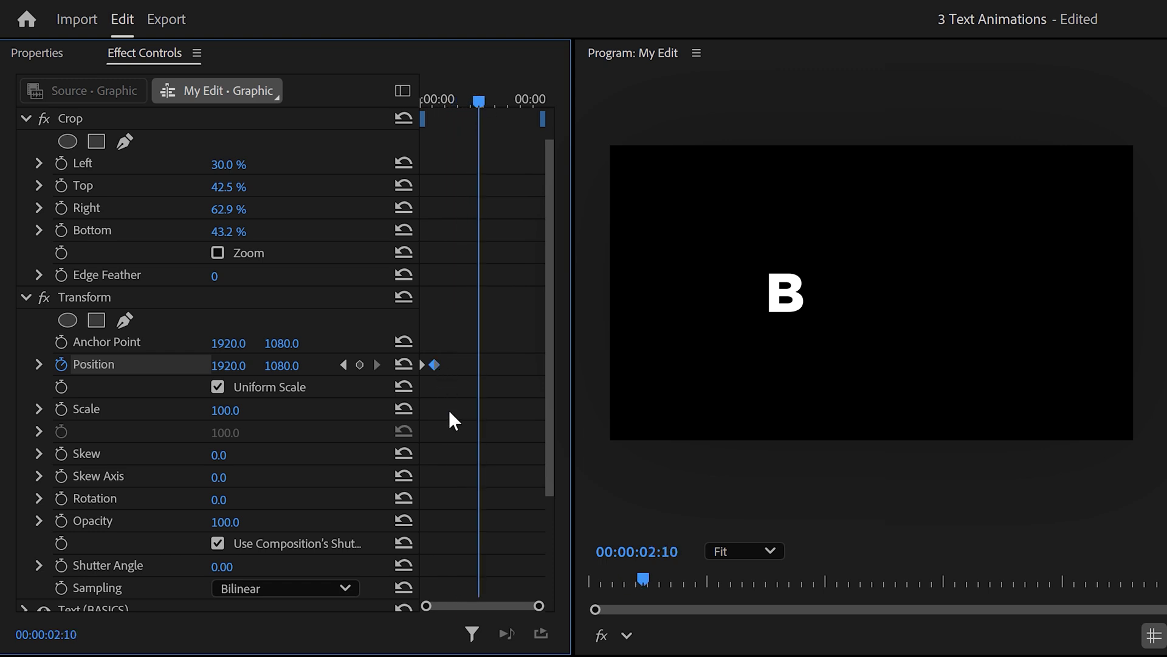
{"action": "key", "text": "k"}
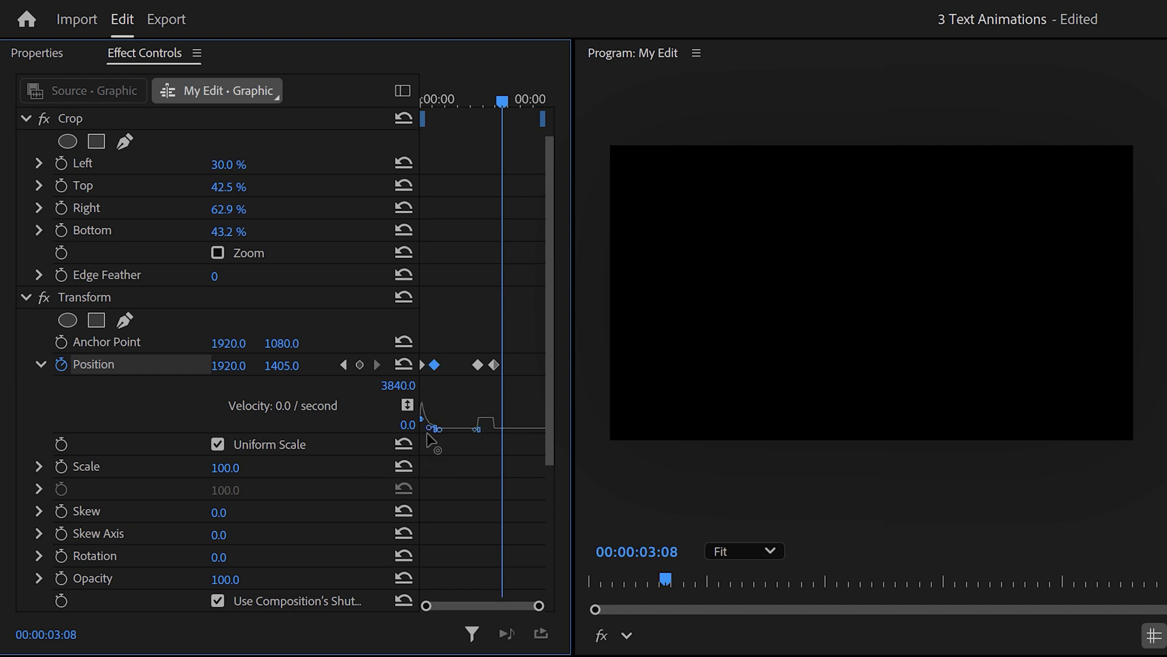
Ease the Position keyframes with Bezier velocity handles and set Transform shutter angle to 180
{"action": "left_click", "coordinate": [427, 432]}
{"action": "left_click_drag", "start_coordinate": [483, 422], "coordinate": [489, 435]}
{"action": "left_click_drag", "start_coordinate": [551, 370], "coordinate": [546, 430]}
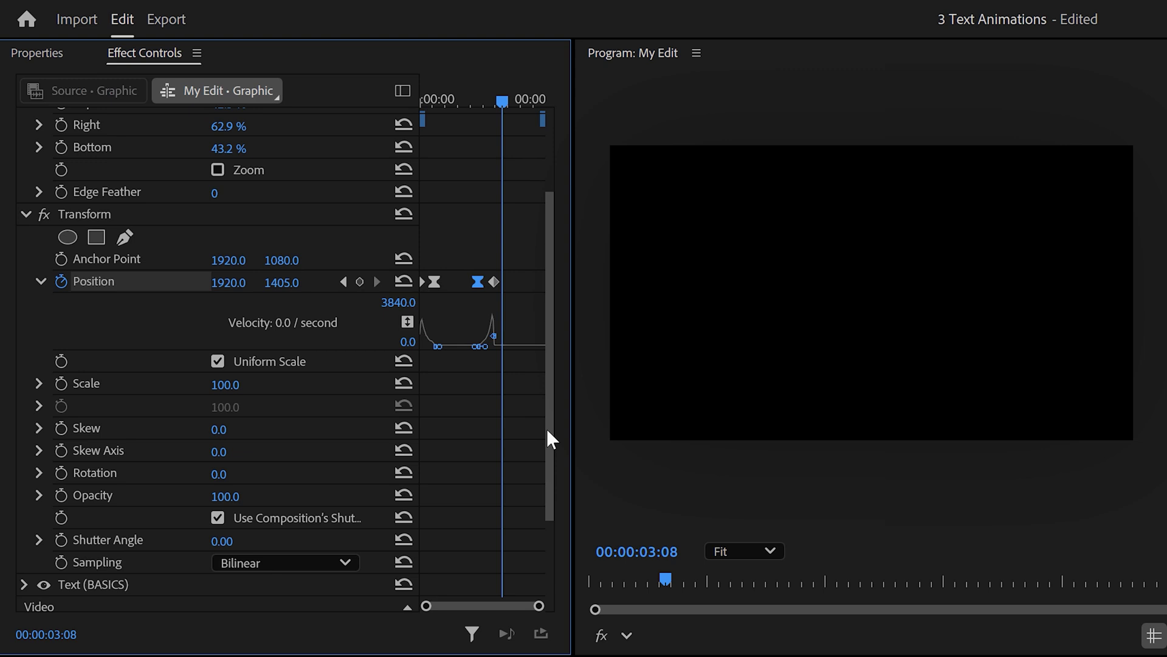
{"action": "left_click", "coordinate": [222, 537]}
{"action": "type", "text": "180"}
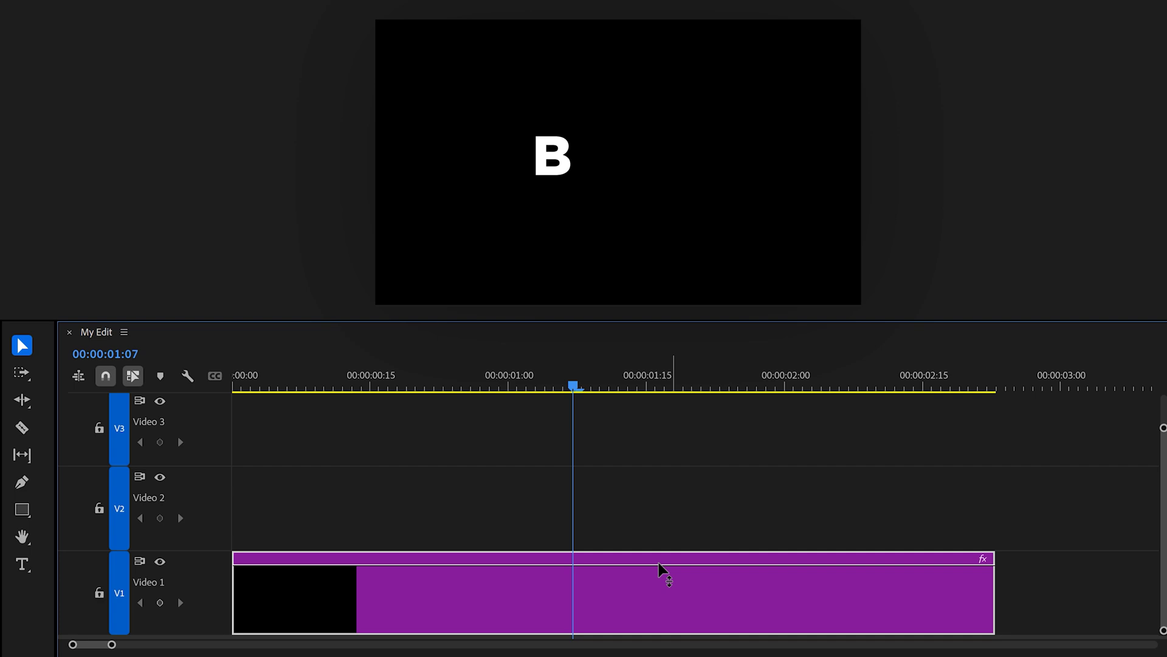
Duplicate the B clip onto V2 and shift the copies' crop windows onto A and the next letter
{"action": "left_click_drag", "start_coordinate": [628, 609], "coordinate": [633, 514]}
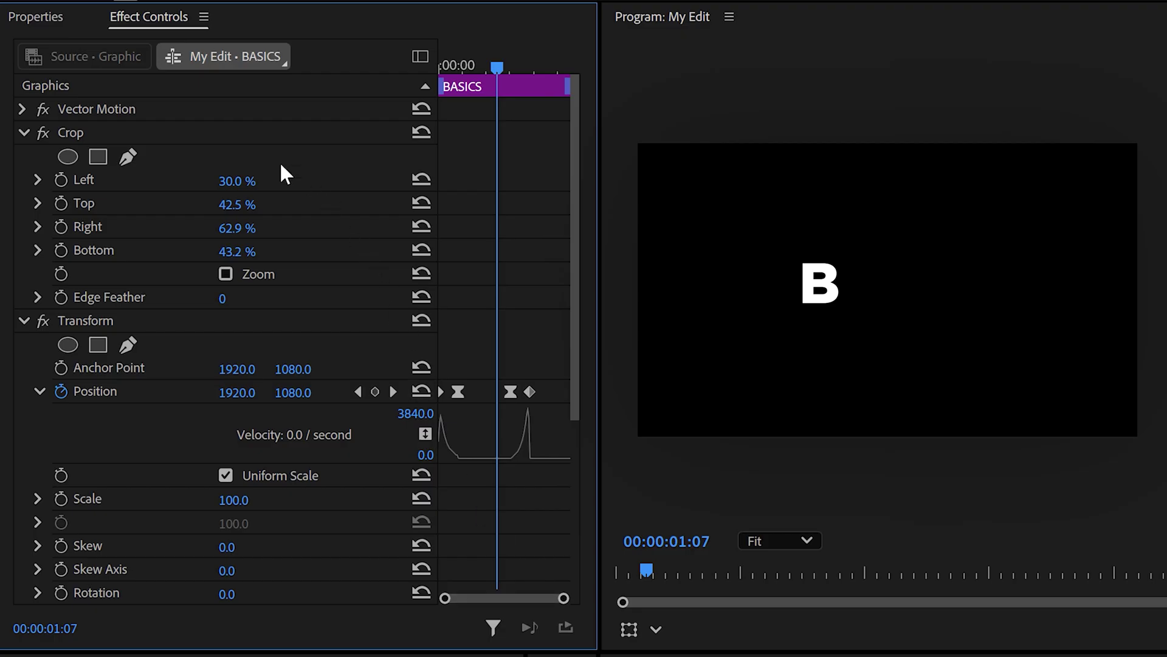
{"action": "left_click", "coordinate": [199, 134]}
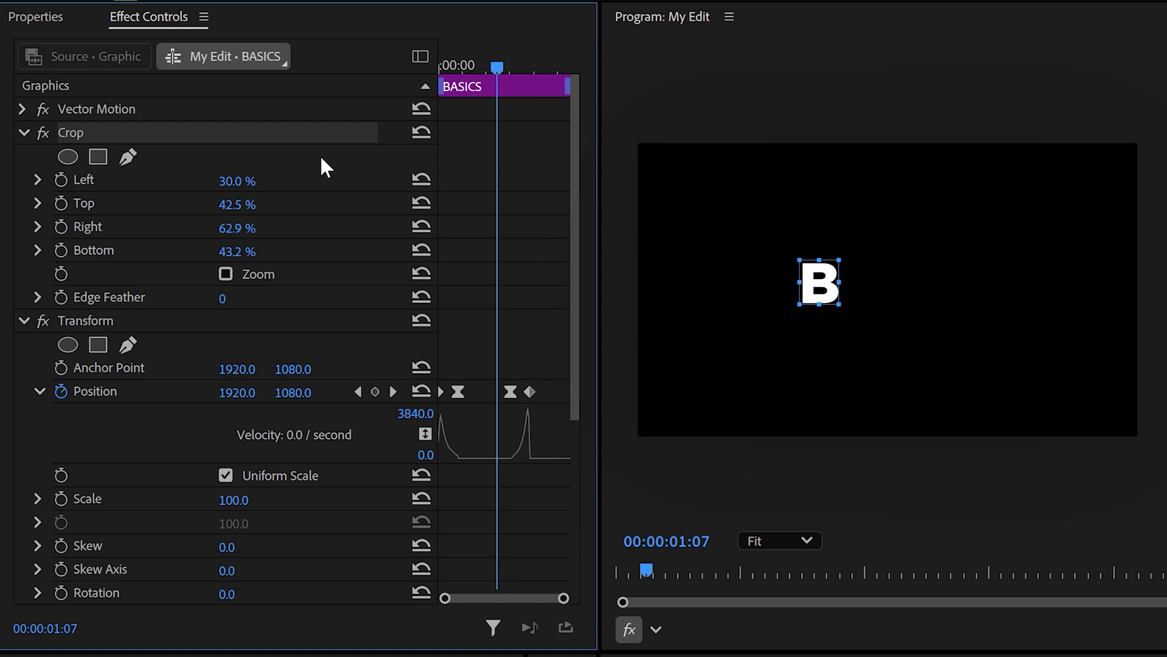
{"action": "left_click_drag", "start_coordinate": [818, 286], "coordinate": [858, 287]}
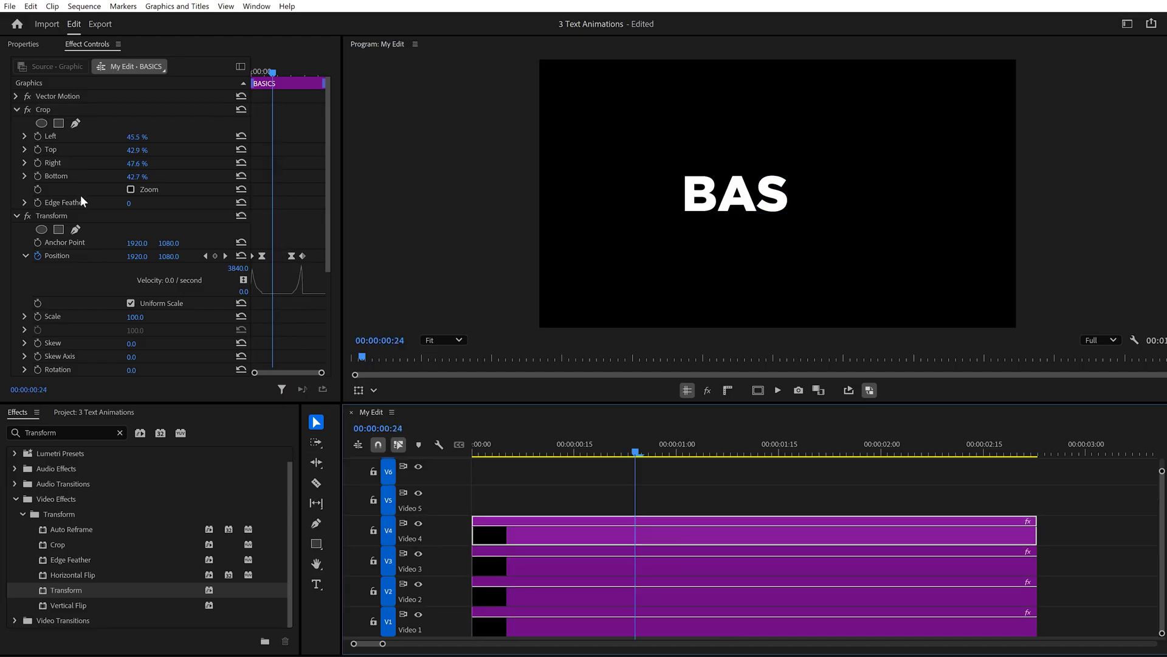
{"action": "left_click", "coordinate": [67, 109]}
{"action": "left_click_drag", "start_coordinate": [797, 194], "coordinate": [823, 194]}
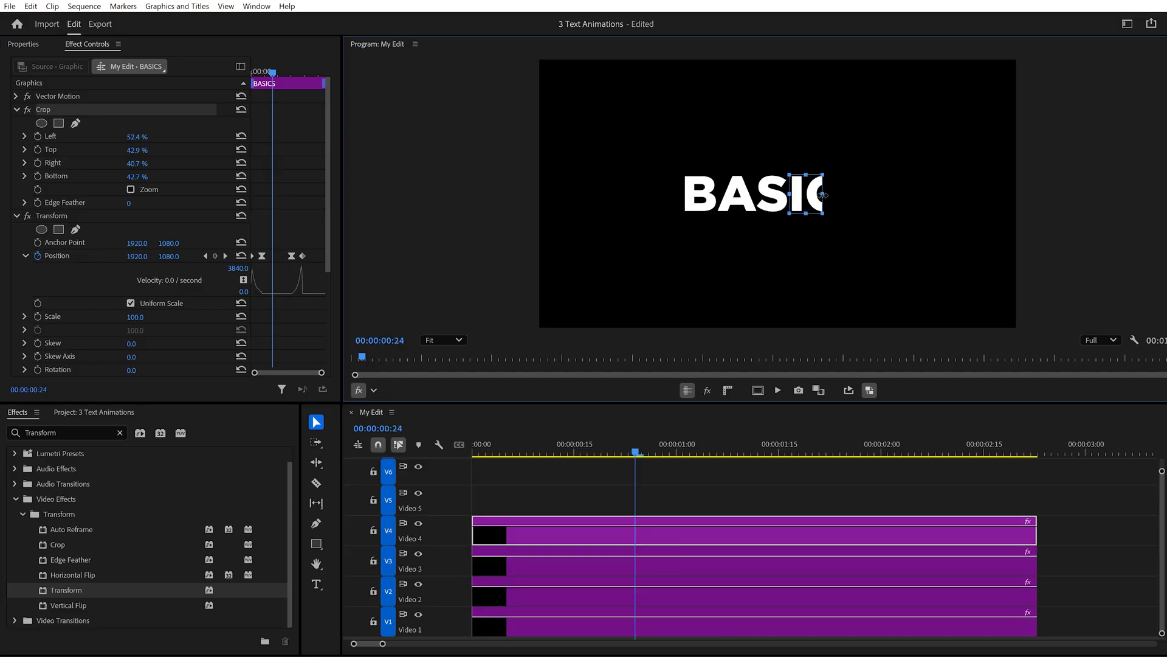
Copy the clip to V5 cropped onto C and to V6 for the final letter
{"action": "left_click_drag", "start_coordinate": [622, 527], "coordinate": [622, 497]}
{"action": "left_click", "coordinate": [78, 109]}
{"action": "left_click_drag", "start_coordinate": [801, 204], "coordinate": [820, 203]}
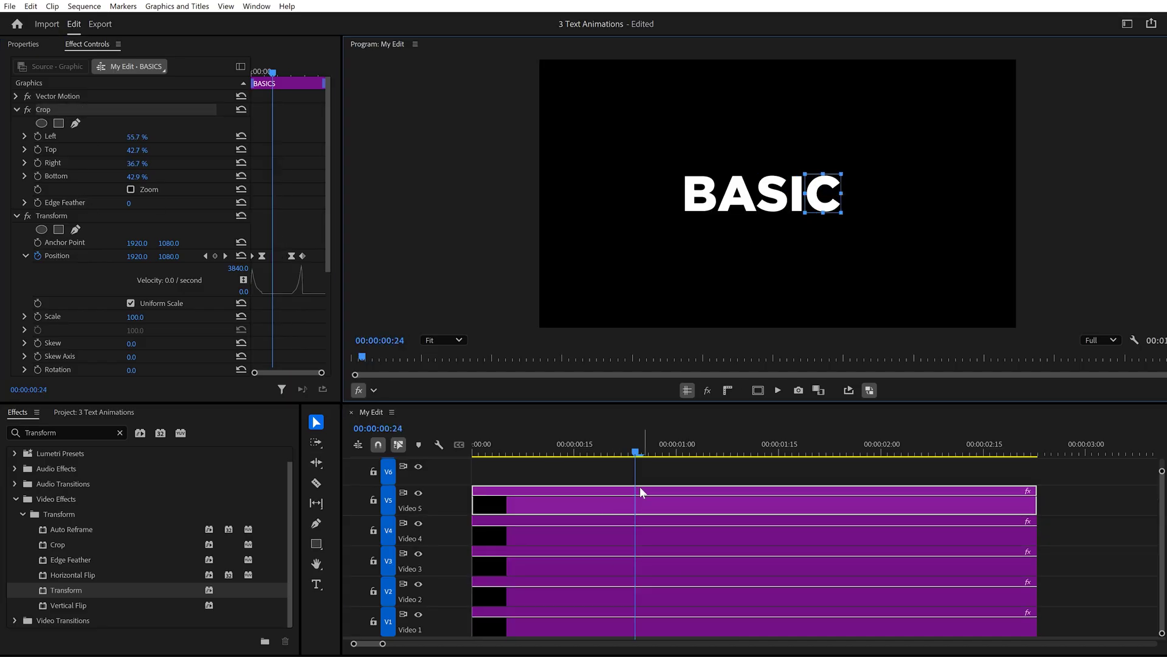
{"action": "left_click_drag", "start_coordinate": [641, 491], "coordinate": [641, 468]}
{"action": "left_click", "coordinate": [78, 109]}
{"action": "left_click", "coordinate": [1094, 477]}
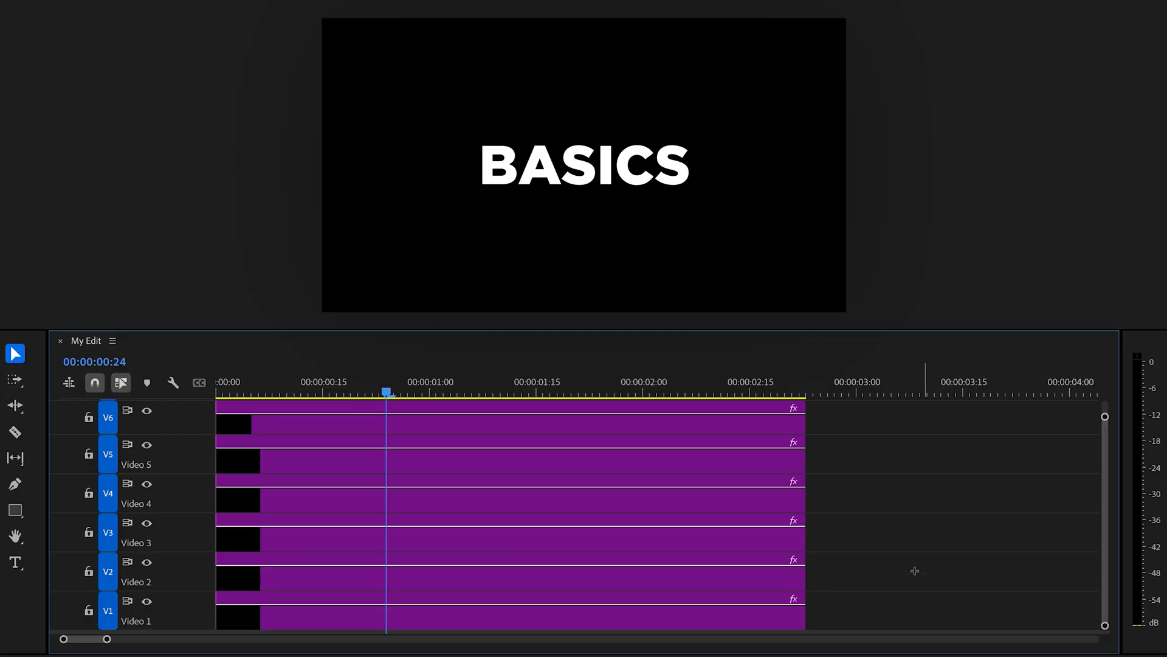
Nudge the V2–V6 clips later with Alt+Right, dropping one track each pass to stagger the letters
{"action": "left_click_drag", "start_coordinate": [925, 573], "coordinate": [757, 427]}
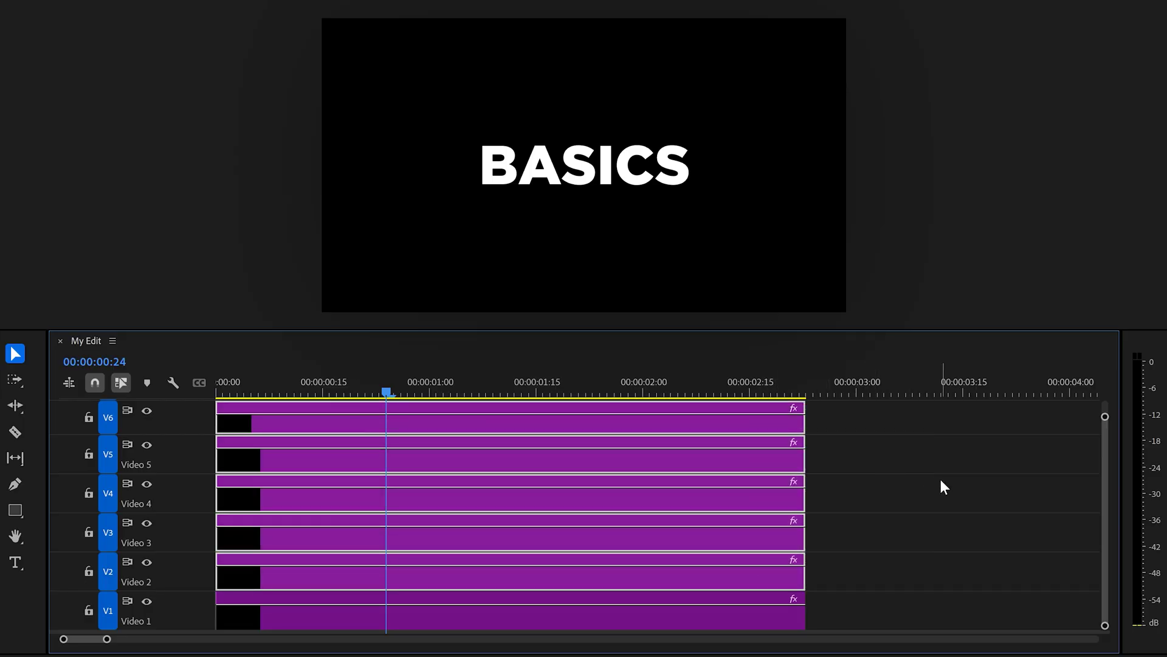
{"action": "key", "text": "alt+Right"}
{"action": "key", "text": "alt+Right"}
{"action": "key", "text": "alt+Right"}
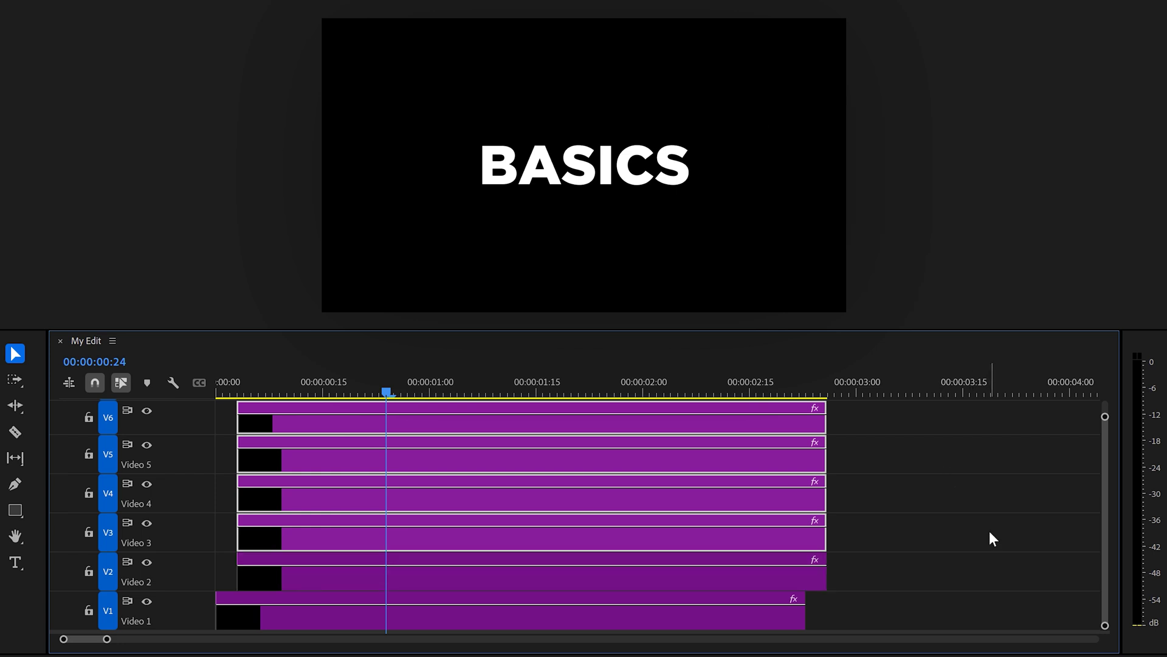
{"action": "left_click_drag", "start_coordinate": [989, 532], "coordinate": [658, 398]}
{"action": "key", "text": "alt+Right"}
{"action": "key", "text": "alt+Right"}
{"action": "key", "text": "alt+Right"}
{"action": "left_click_drag", "start_coordinate": [935, 490], "coordinate": [838, 412]}
{"action": "key", "text": "alt+Right"}
{"action": "key", "text": "alt+Right"}
{"action": "key", "text": "alt+Right"}
{"action": "key", "text": "alt+Right"}
{"action": "key", "text": "alt+Right"}
{"action": "key", "text": "alt+Right"}
{"action": "left_click", "coordinate": [839, 412]}
{"action": "key", "text": "alt+Right"}
{"action": "key", "text": "alt+Right"}
{"action": "key", "text": "alt+Right"}
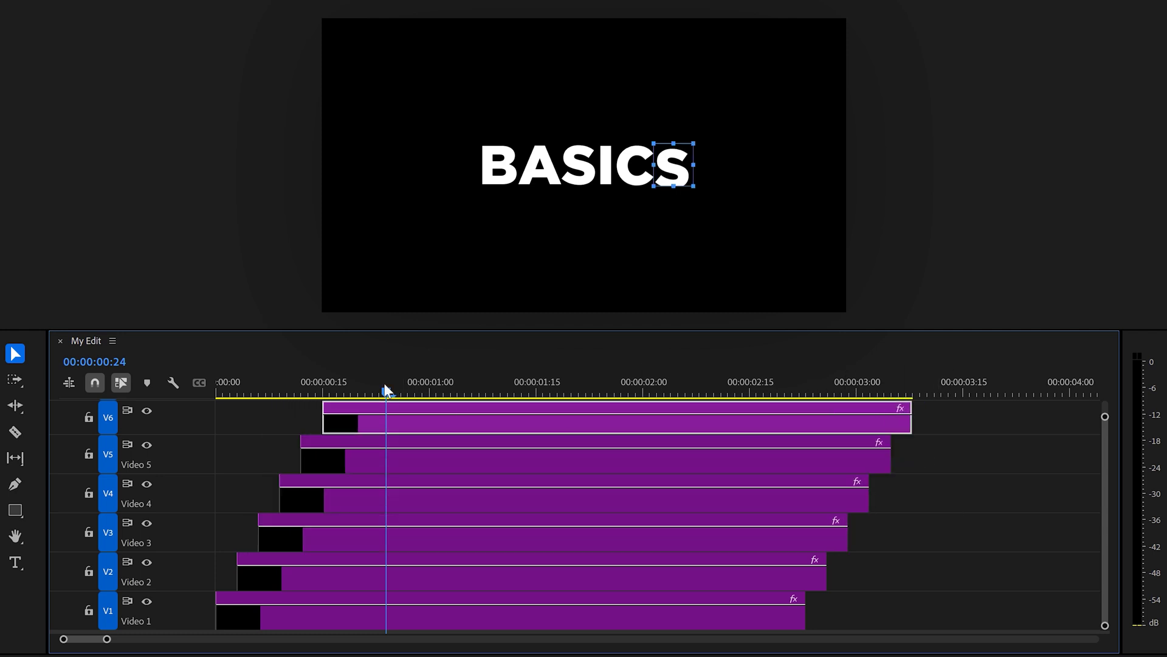
{"action": "left_click_drag", "start_coordinate": [385, 392], "coordinate": [693, 626]}
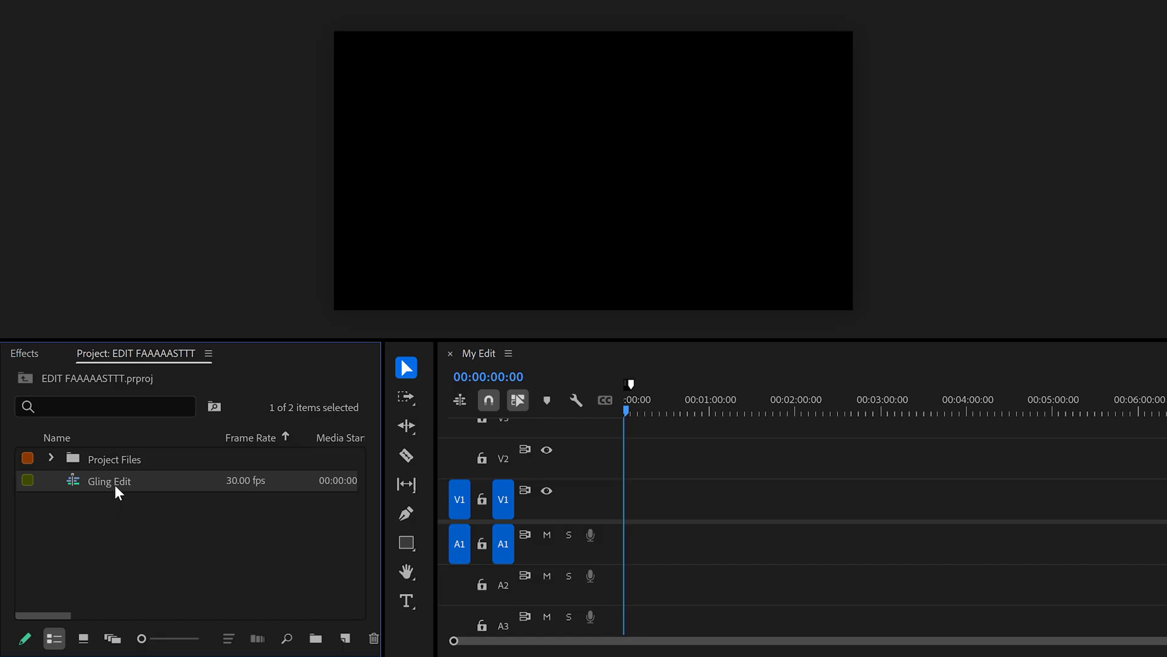
Place the Gling Edit sequence on the timeline and drag a clip's edit point later
{"action": "left_click_drag", "start_coordinate": [187, 522], "coordinate": [621, 511]}
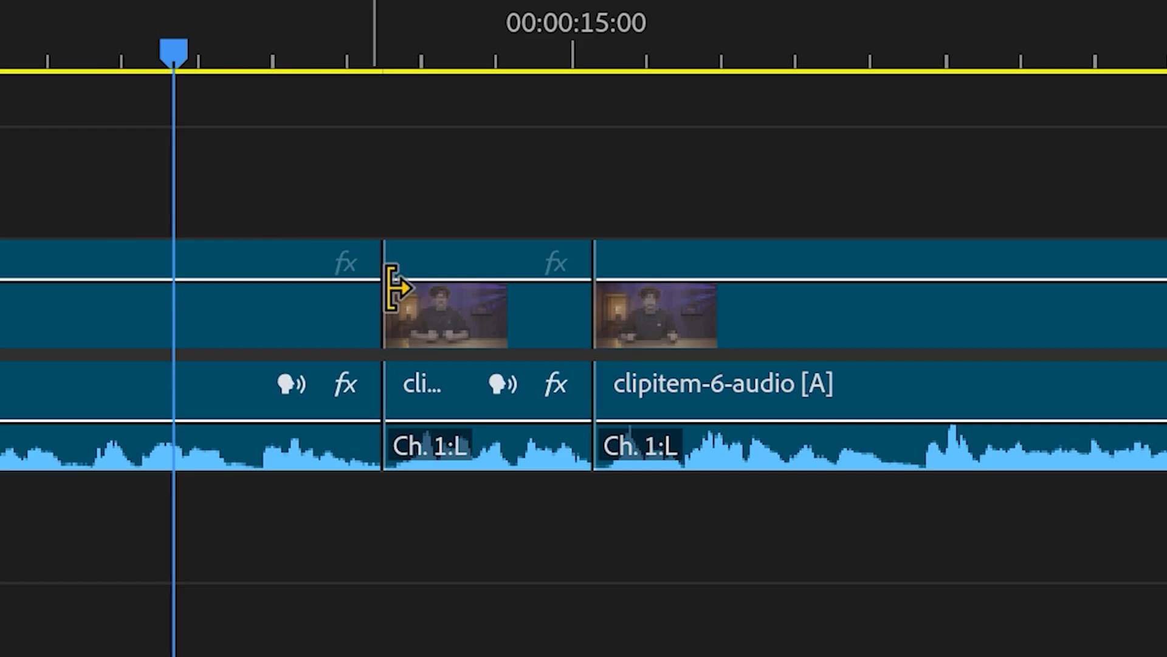
{"action": "left_click_drag", "start_coordinate": [364, 305], "coordinate": [1077, 301]}
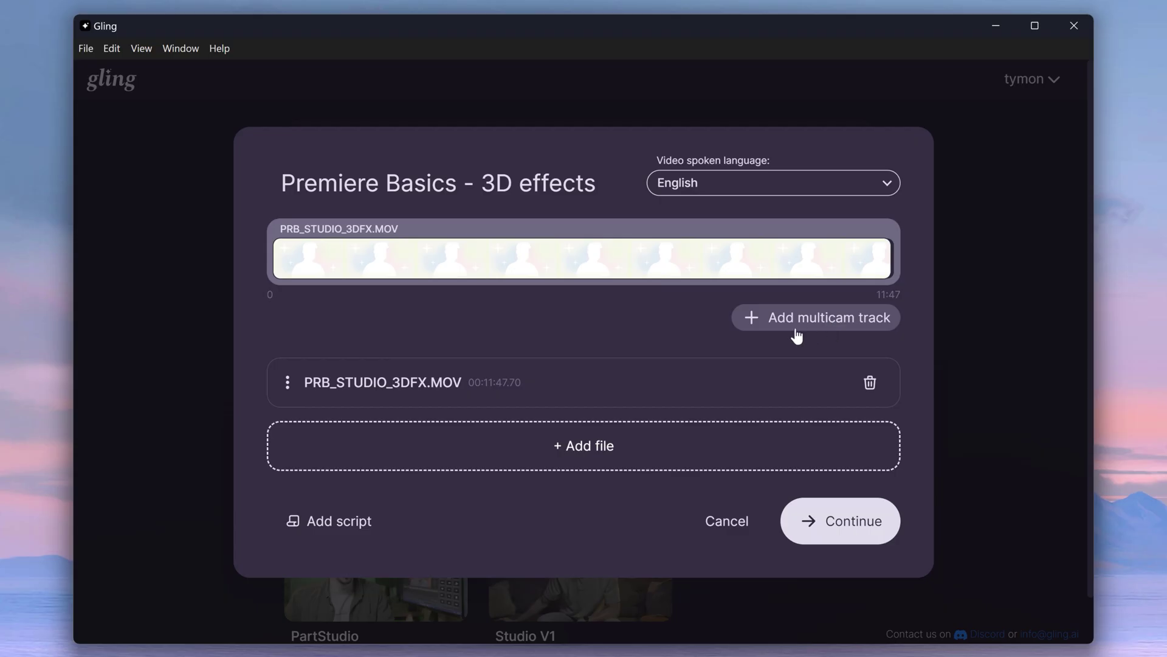
Attach the pasted script to the Premiere Basics project and run Enhance and edit
{"action": "left_click", "coordinate": [365, 521]}
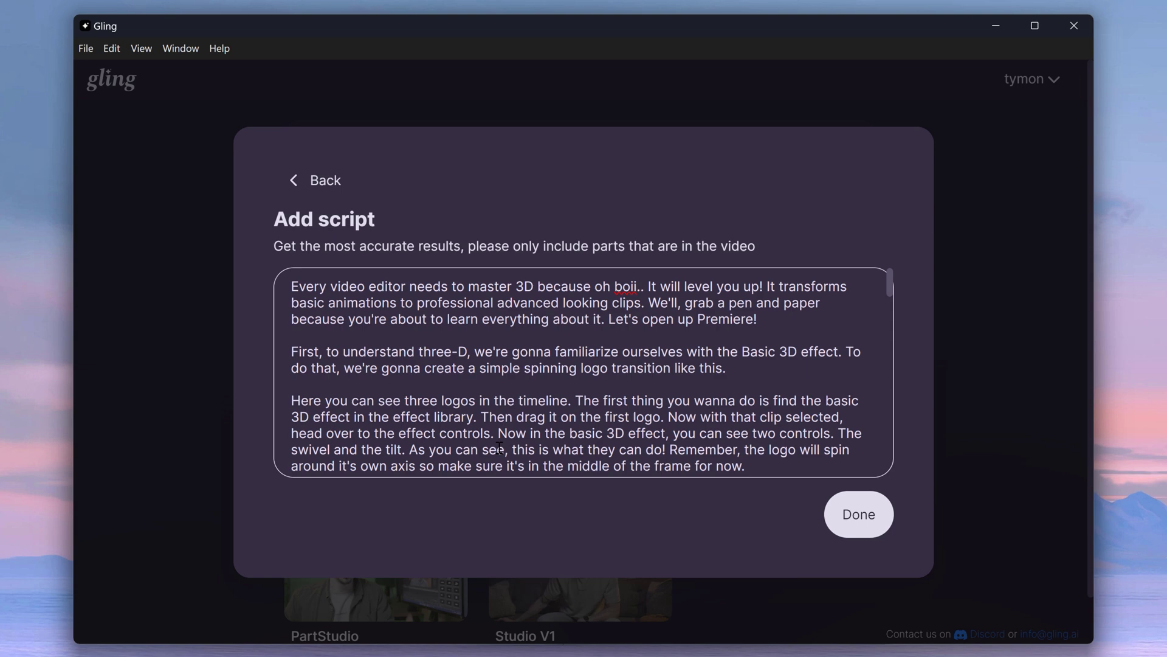
{"action": "left_click", "coordinate": [859, 515]}
{"action": "left_click", "coordinate": [848, 521]}
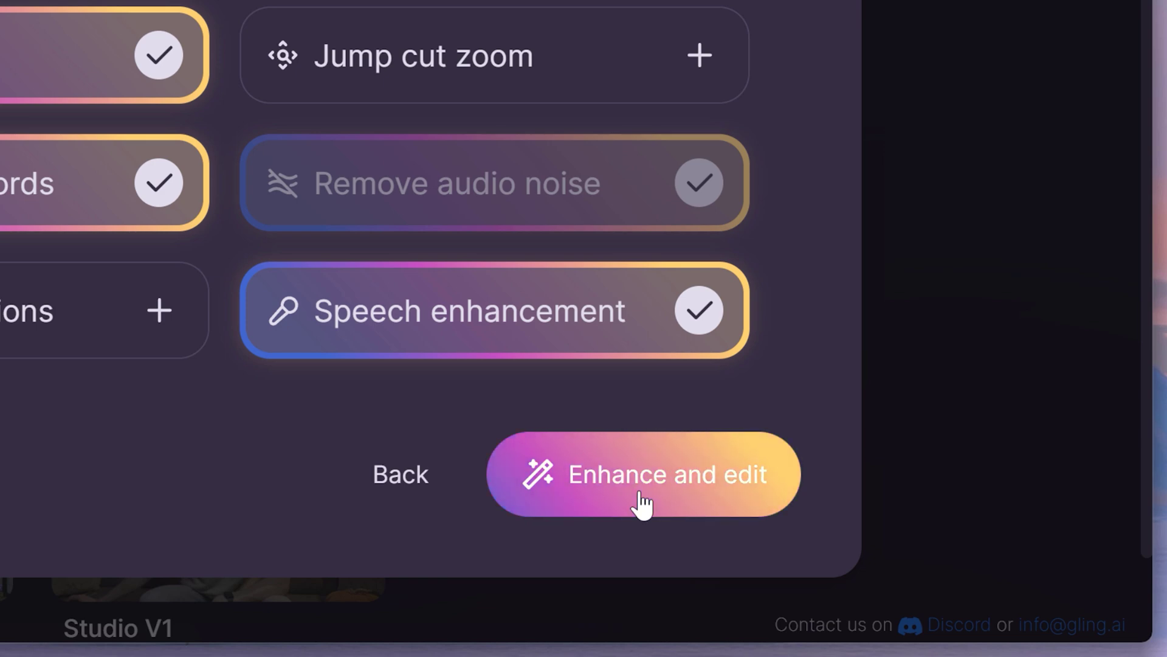
{"action": "left_click", "coordinate": [642, 504]}
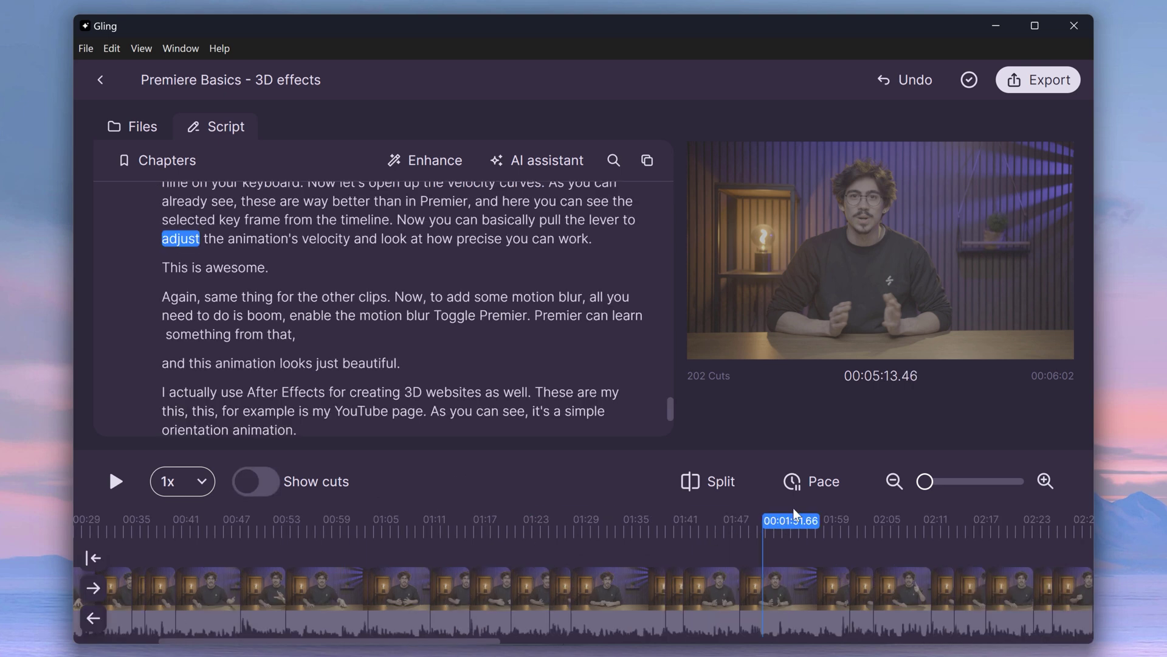
Tighten the pace to 304 cuts and turn on automatic B-roll
{"action": "left_click", "coordinate": [818, 481]}
{"action": "left_click_drag", "start_coordinate": [984, 383], "coordinate": [1026, 382]}
{"action": "left_click", "coordinate": [1006, 427]}
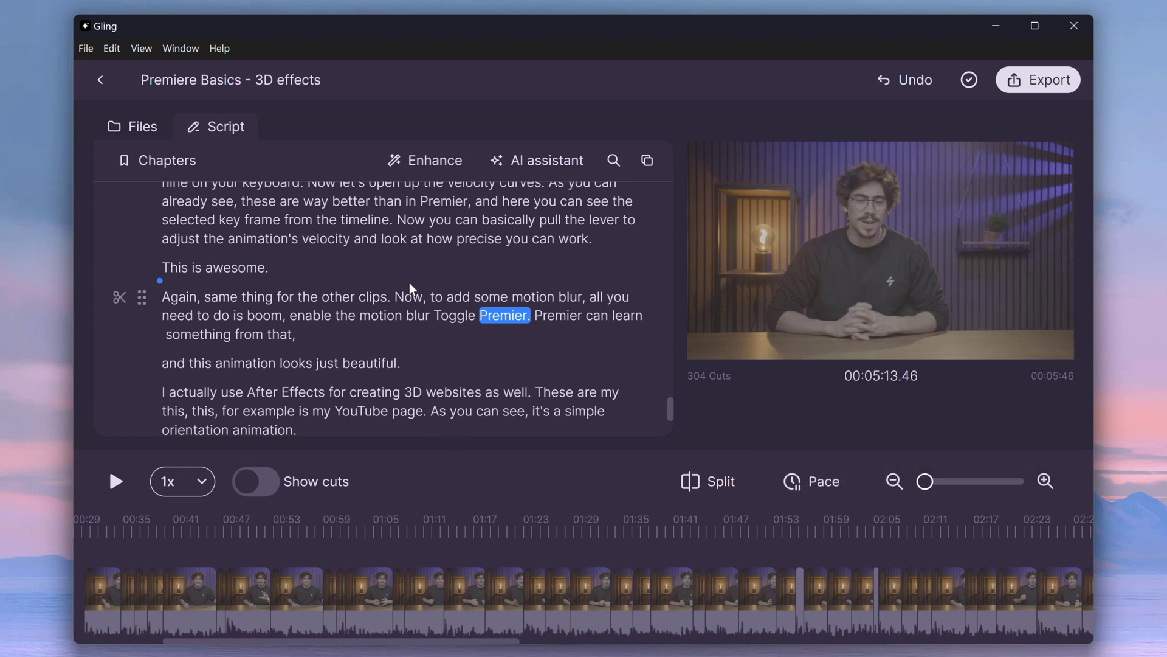
{"action": "left_click", "coordinate": [439, 171]}
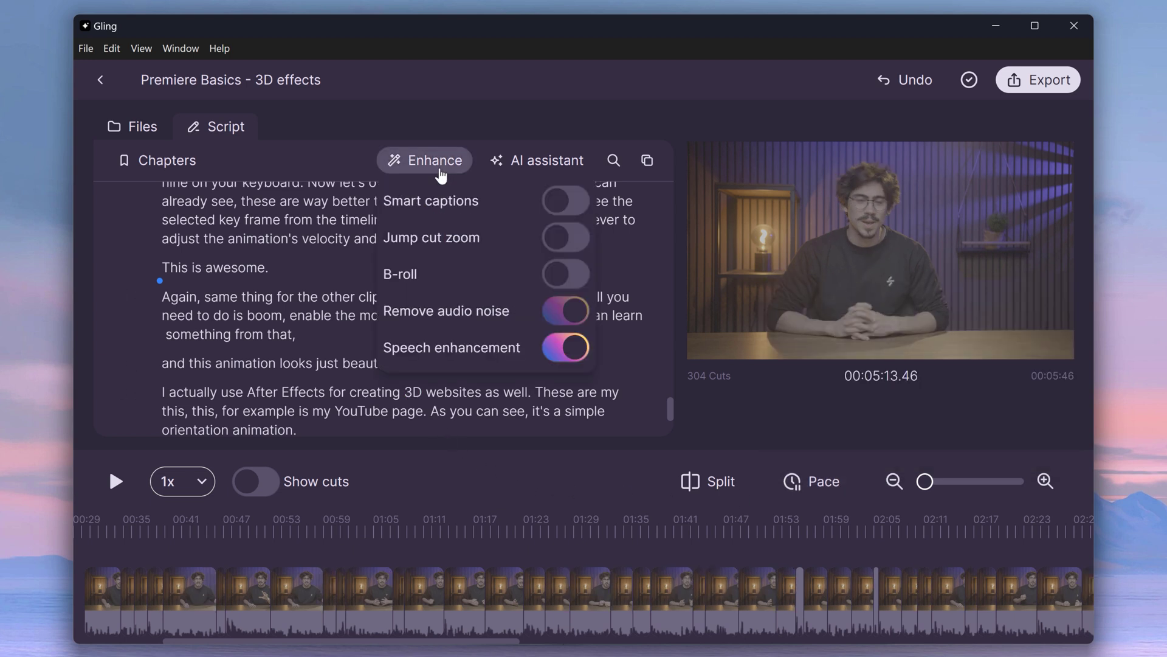
{"action": "left_click", "coordinate": [549, 280]}
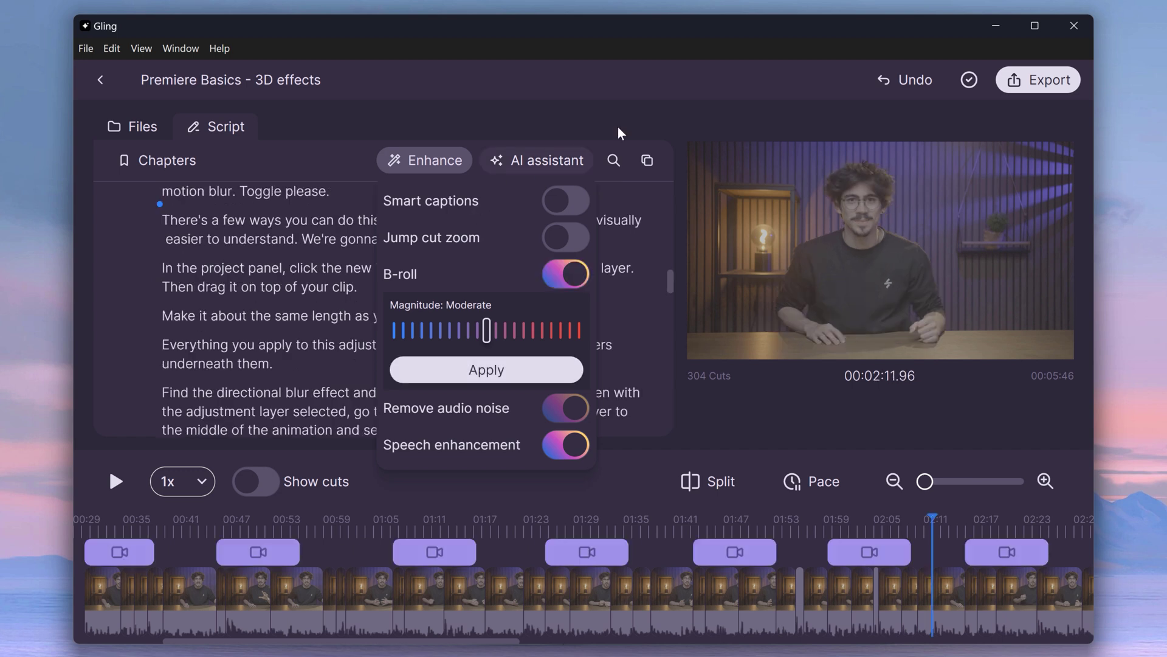
Export the edit to Adobe Premiere and place its sequence on the timeline
{"action": "left_click", "coordinate": [1021, 91]}
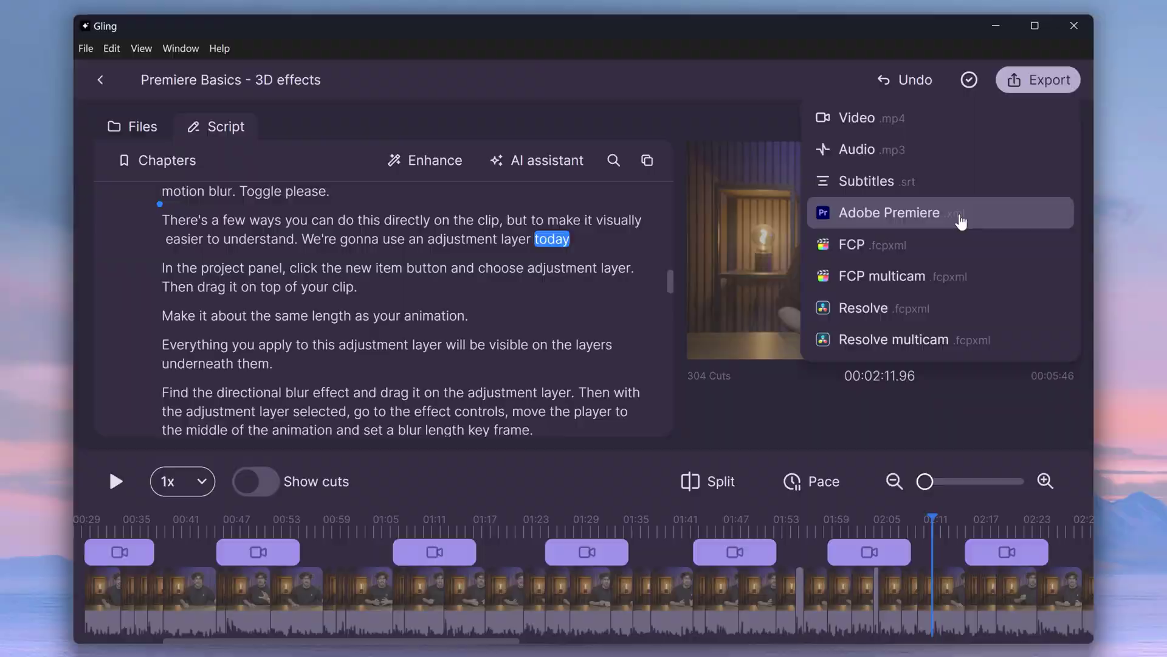
{"action": "left_click", "coordinate": [960, 221]}
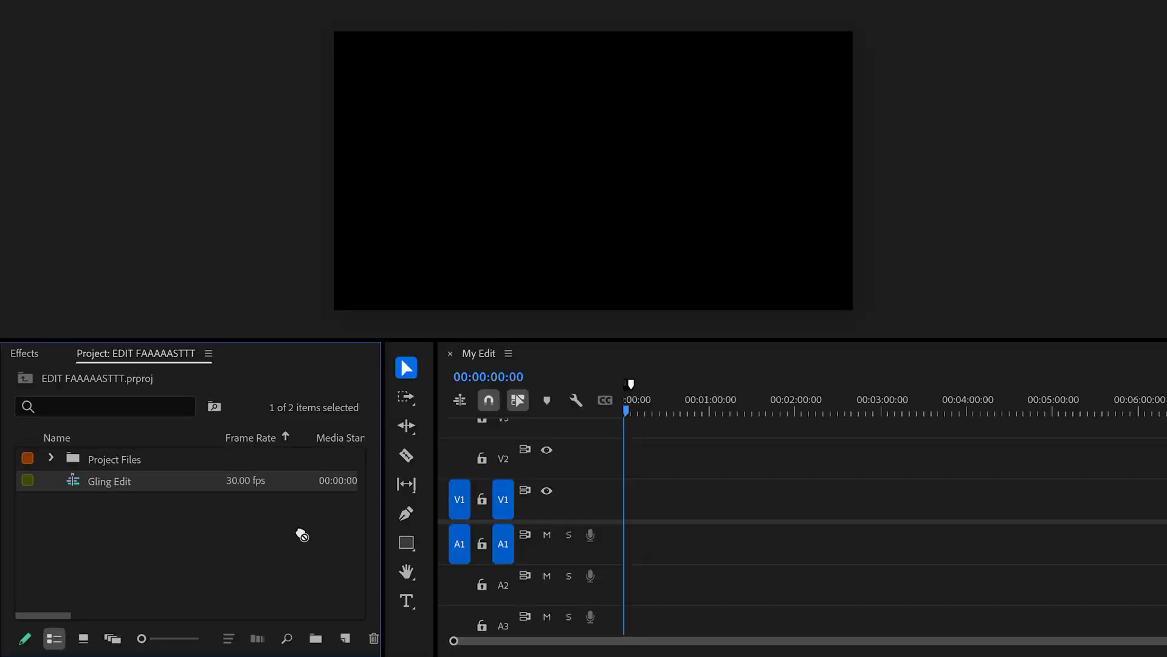
{"action": "left_click_drag", "start_coordinate": [302, 535], "coordinate": [581, 522]}
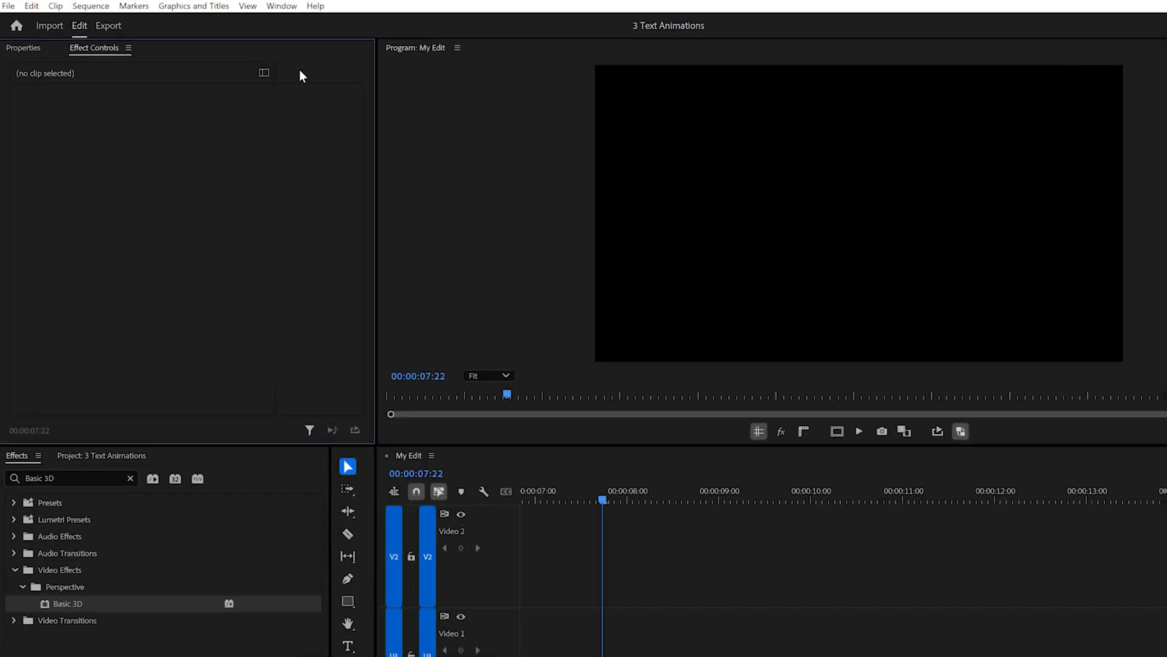
Show the Properties panel and draw a rectangle frame in the centre of the frame
{"action": "left_click", "coordinate": [281, 5]}
{"action": "left_click", "coordinate": [310, 455]}
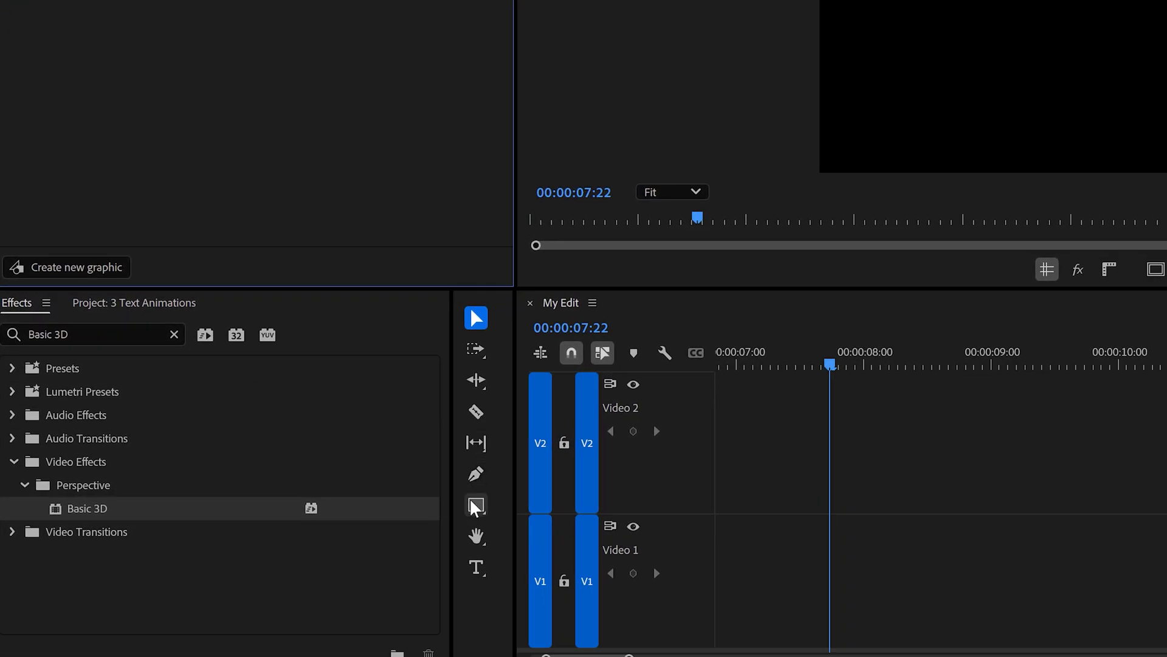
{"action": "left_click", "coordinate": [476, 508]}
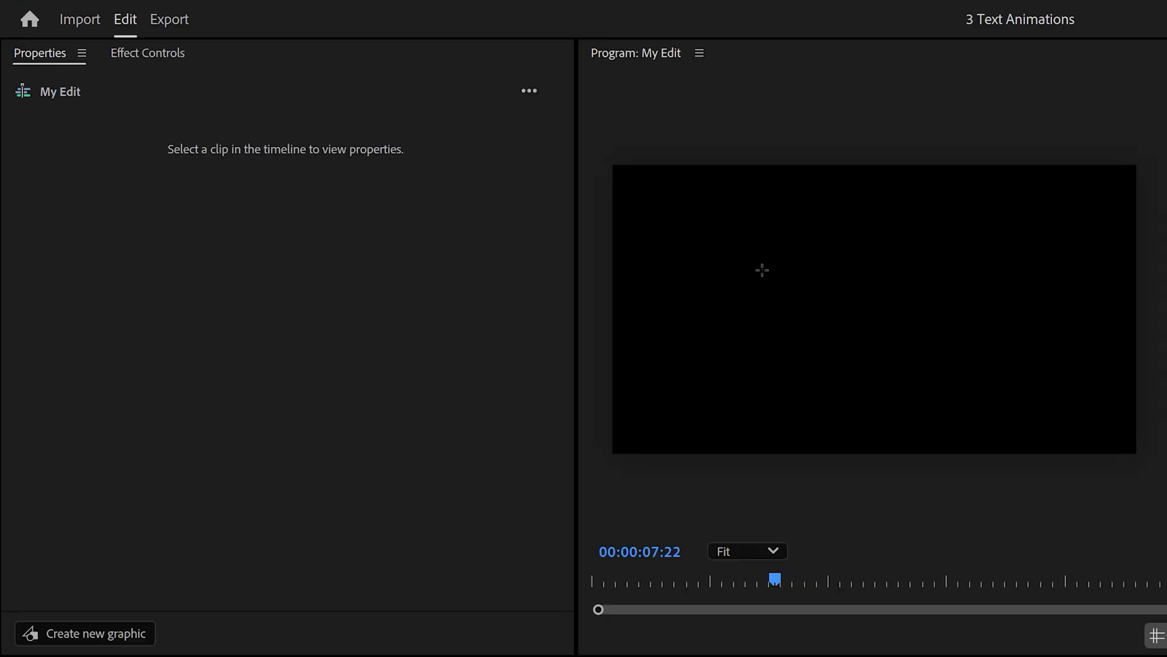
{"action": "left_click_drag", "start_coordinate": [714, 270], "coordinate": [1034, 362]}
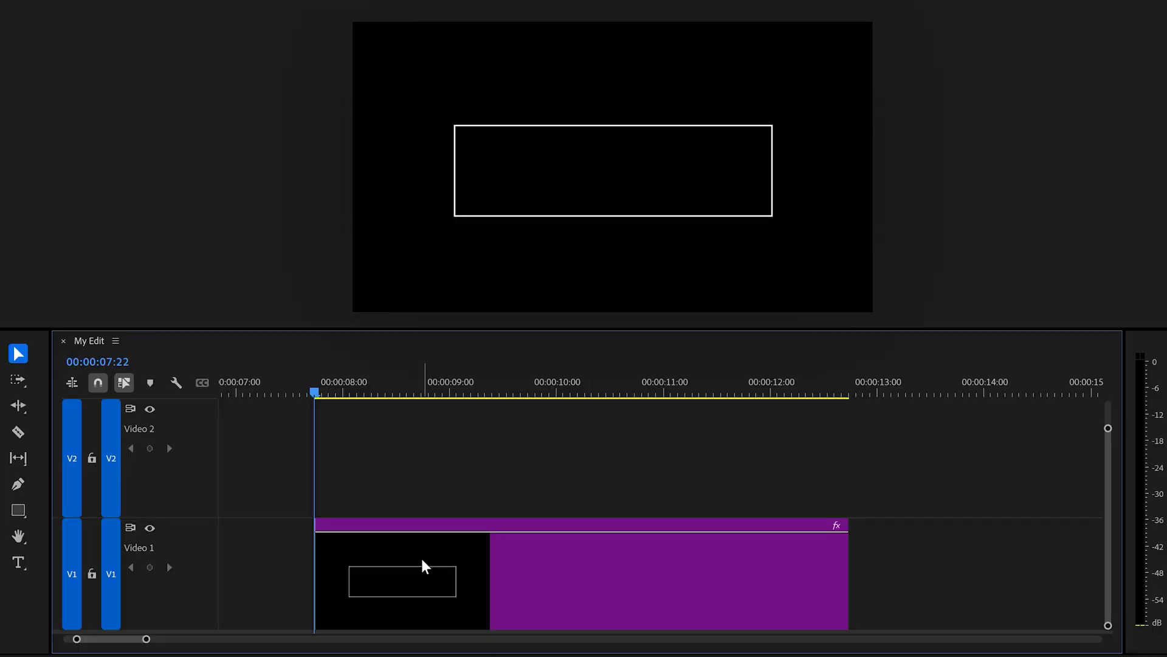
Type BASICS inside the rectangle and enlarge it to fill the frame
{"action": "left_click", "coordinate": [424, 564]}
{"action": "left_click", "coordinate": [18, 562]}
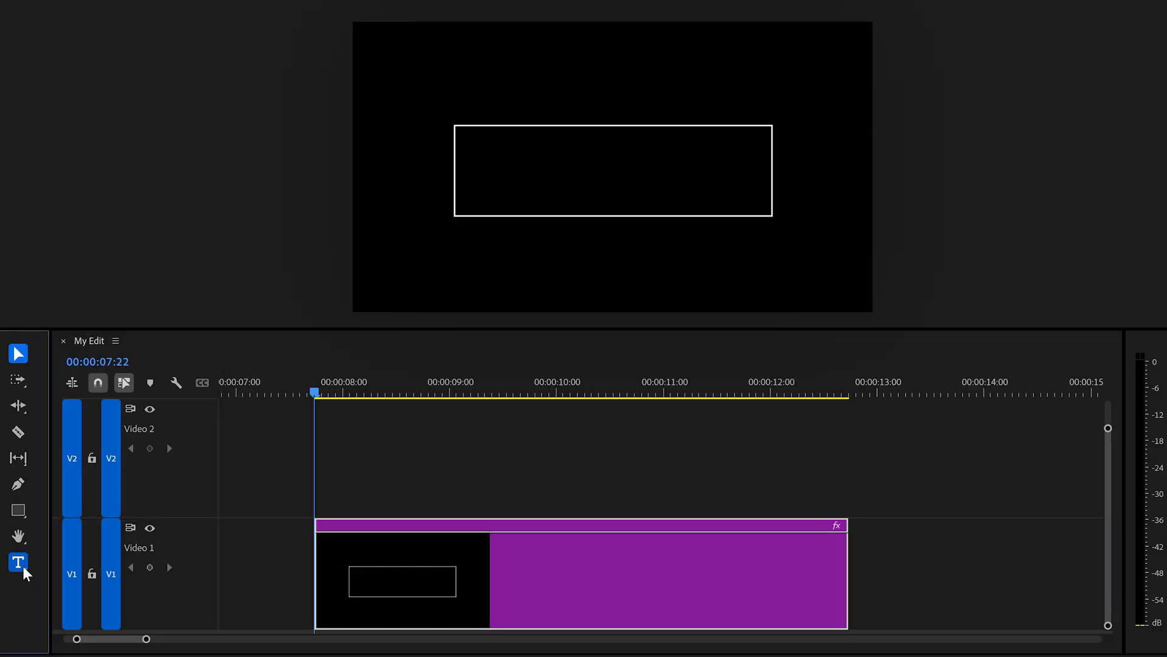
{"action": "left_click", "coordinate": [520, 177]}
{"action": "type", "text": "BASICS"}
{"action": "key", "text": "Escape"}
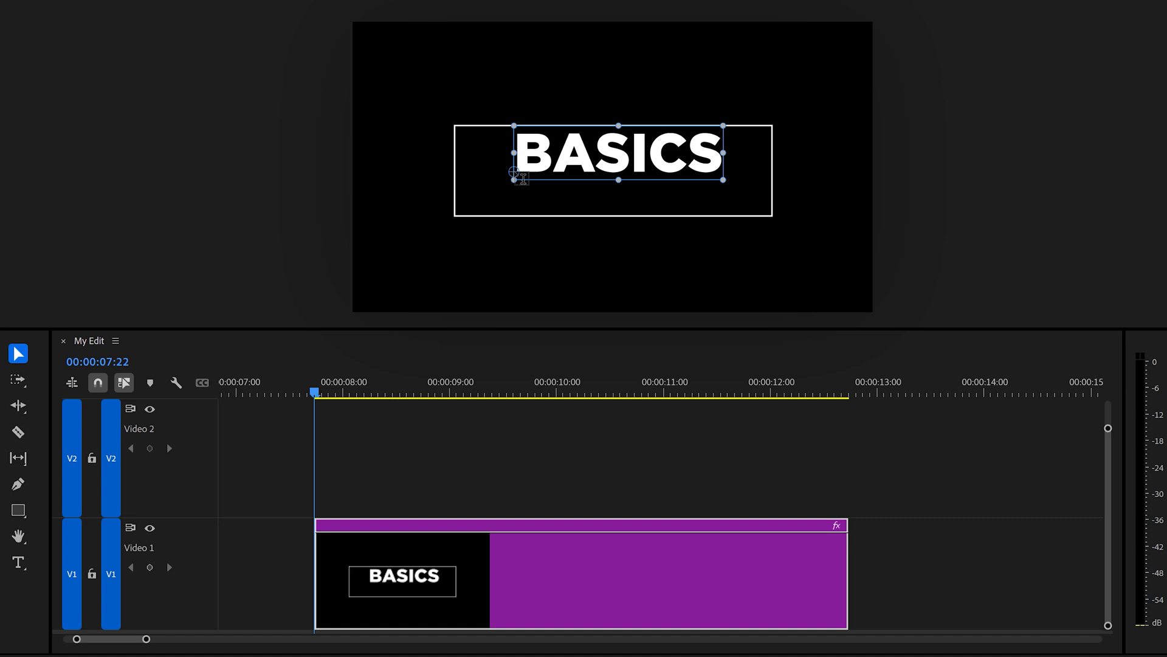
{"action": "left_click_drag", "start_coordinate": [706, 172], "coordinate": [767, 172]}
Resize the rectangle's sides, top and bottom to fit snugly around the BASICS text
{"action": "left_click", "coordinate": [772, 172]}
{"action": "left_click_drag", "start_coordinate": [454, 172], "coordinate": [460, 172]}
{"action": "left_click_drag", "start_coordinate": [612, 211], "coordinate": [613, 207]}
{"action": "left_click_drag", "start_coordinate": [613, 126], "coordinate": [613, 132]}
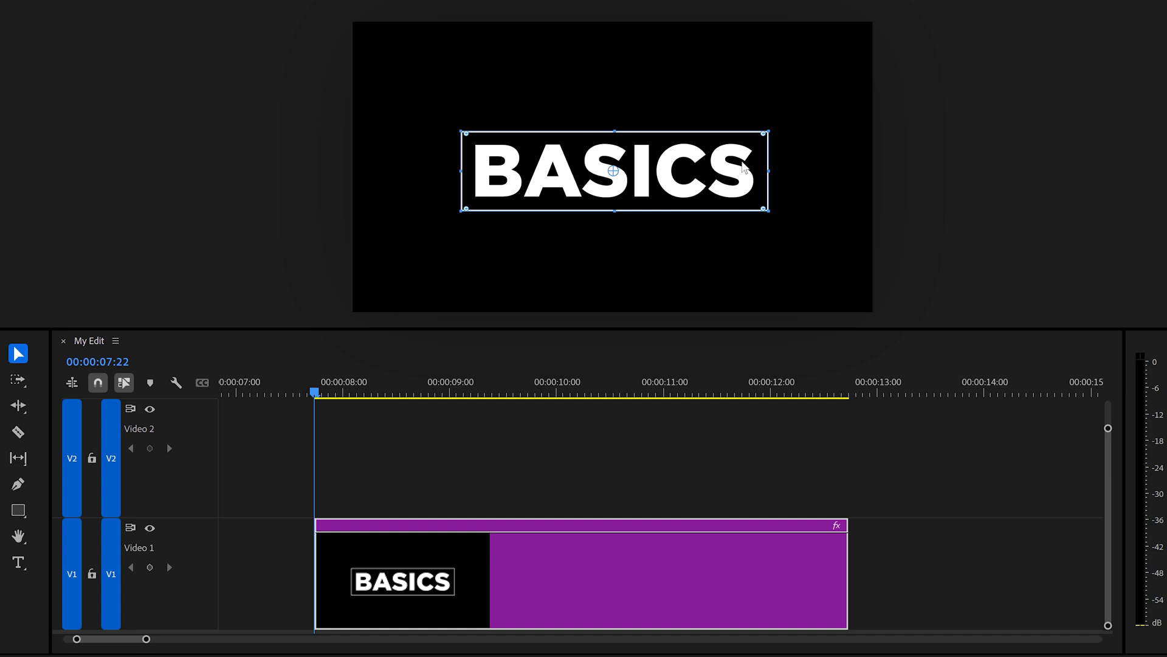
{"action": "left_click_drag", "start_coordinate": [768, 171], "coordinate": [766, 171]}
{"action": "key", "text": "Escape"}
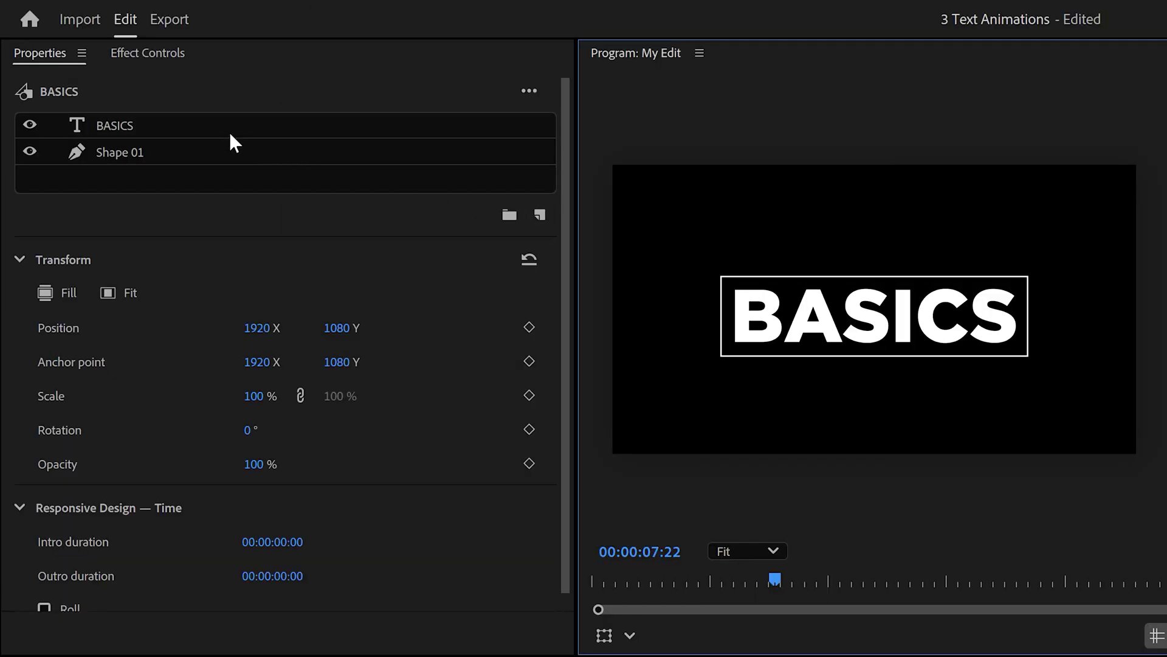
Duplicate the BASICS text layer and select the copy
{"action": "left_click", "coordinate": [234, 143]}
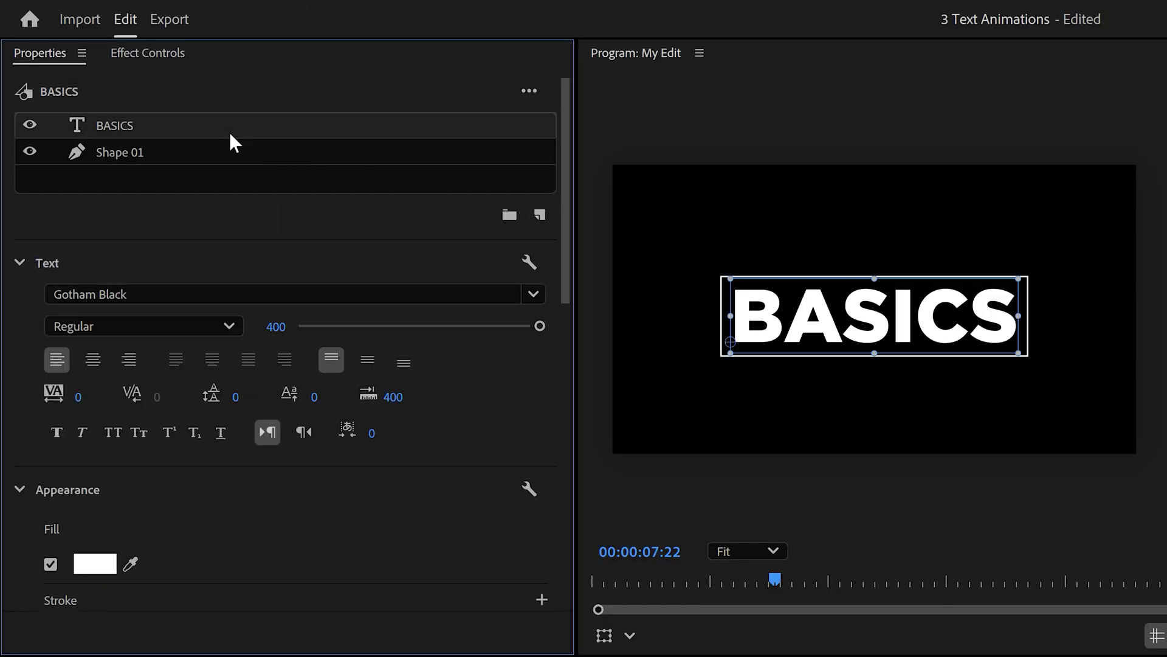
{"action": "key", "text": "ctrl+v"}
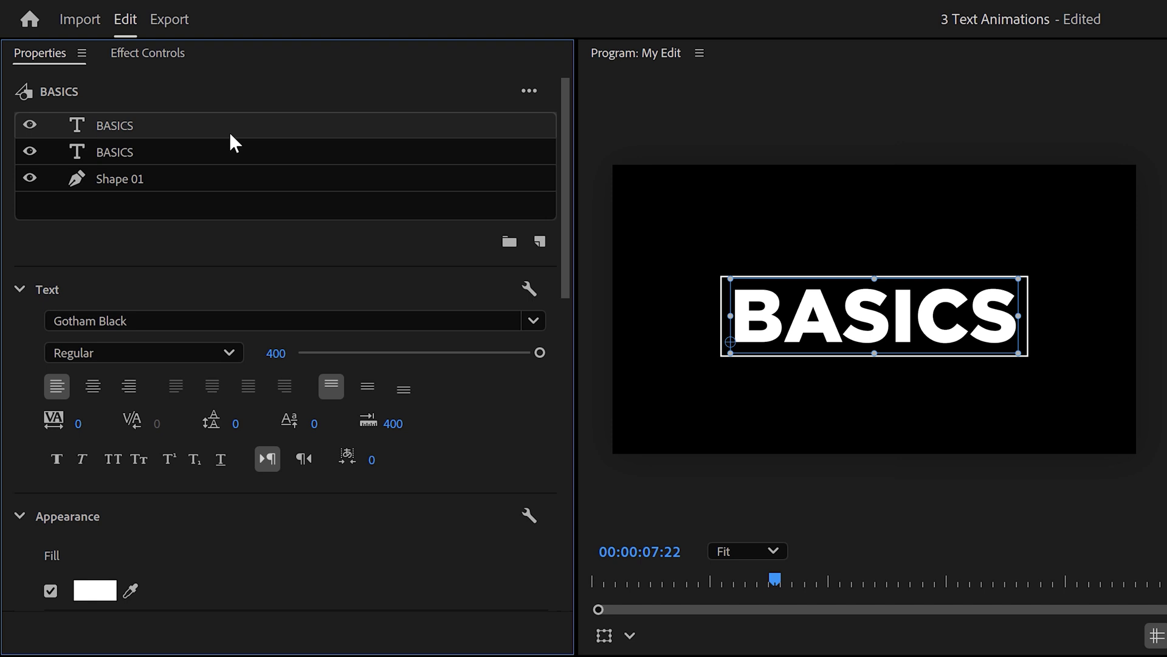
{"action": "left_click", "coordinate": [194, 149]}
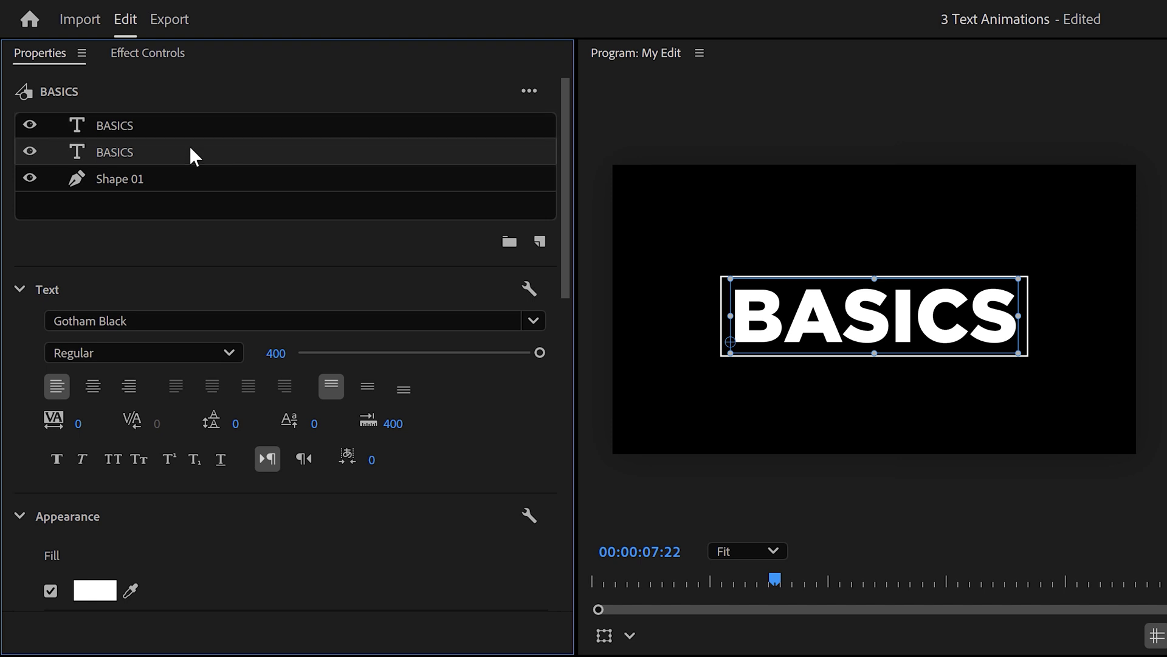
{"action": "scroll", "coordinate": [183, 379], "scroll_direction": "down", "scroll_amount": 3}
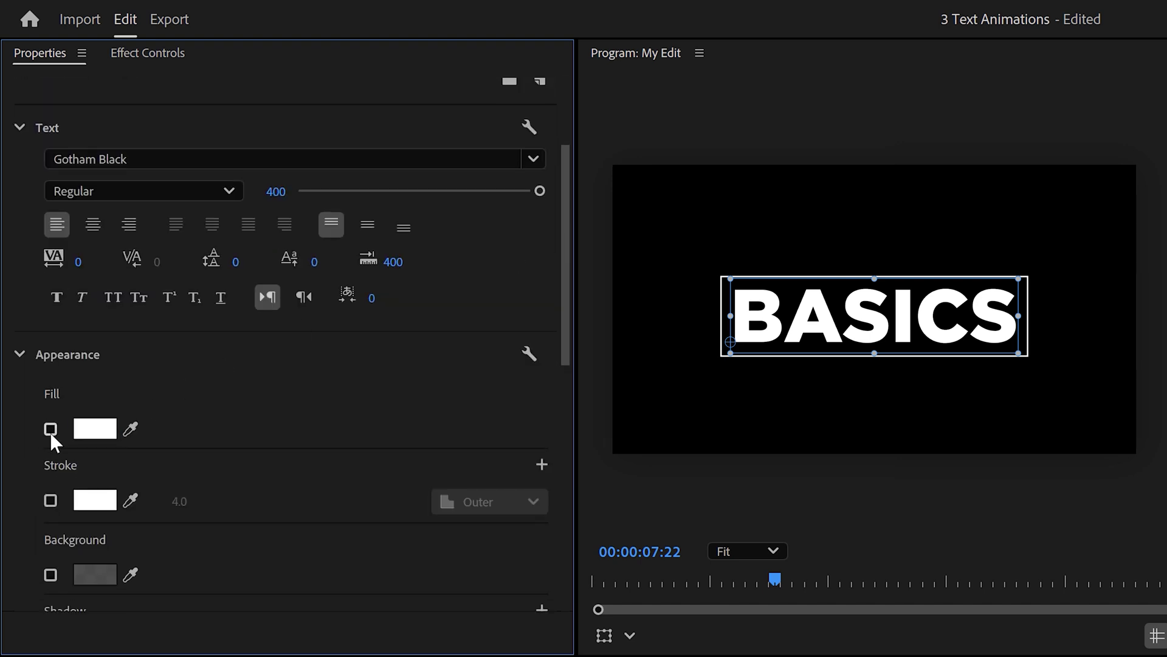
Give the BASICS copy a white Inner stroke of 4.0, making outlined letters
{"action": "left_click", "coordinate": [50, 499]}
{"action": "left_click", "coordinate": [465, 504]}
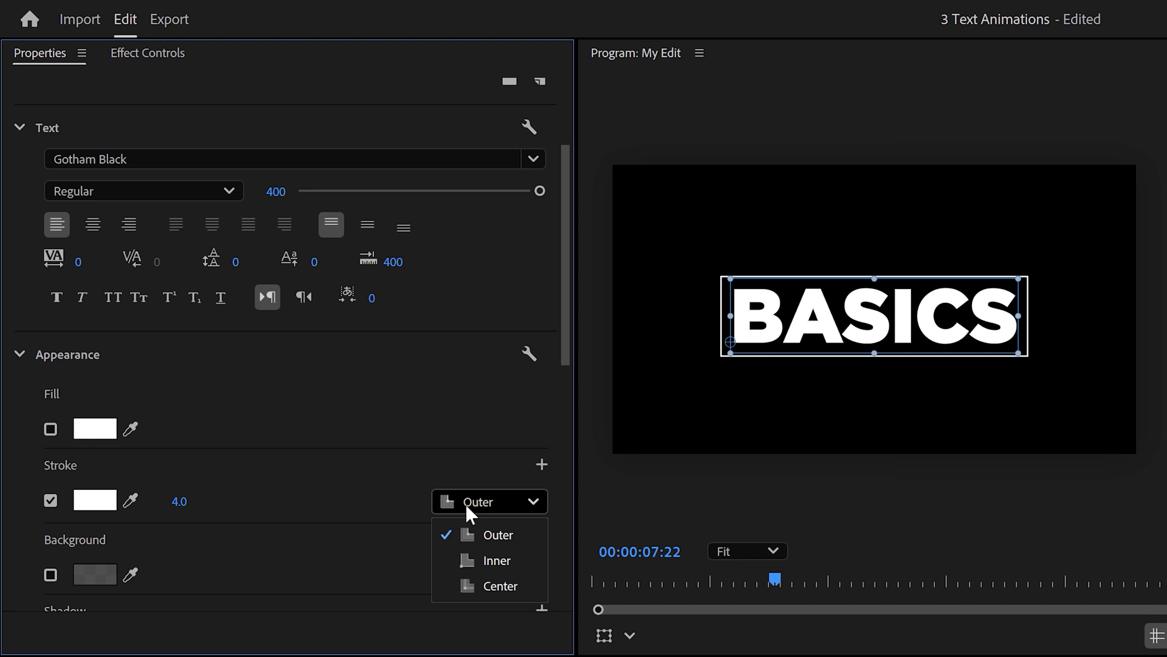
{"action": "left_click", "coordinate": [473, 555]}
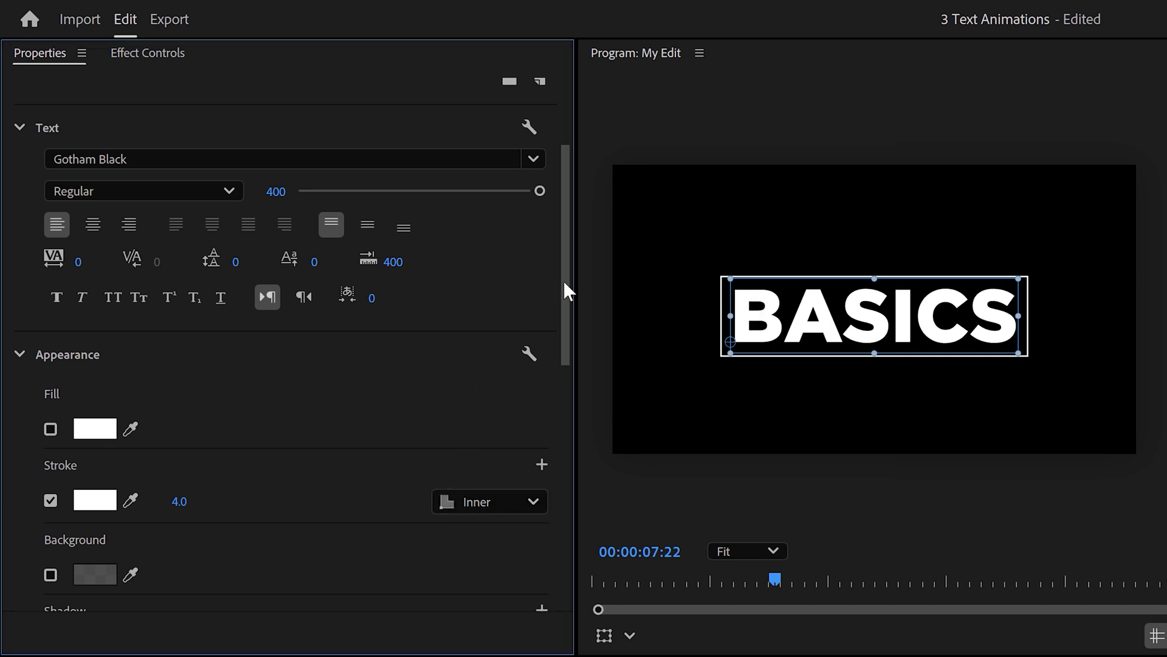
{"action": "scroll", "coordinate": [564, 290], "scroll_direction": "up", "scroll_amount": 3}
{"action": "left_click", "coordinate": [31, 125]}
{"action": "left_click", "coordinate": [31, 125]}
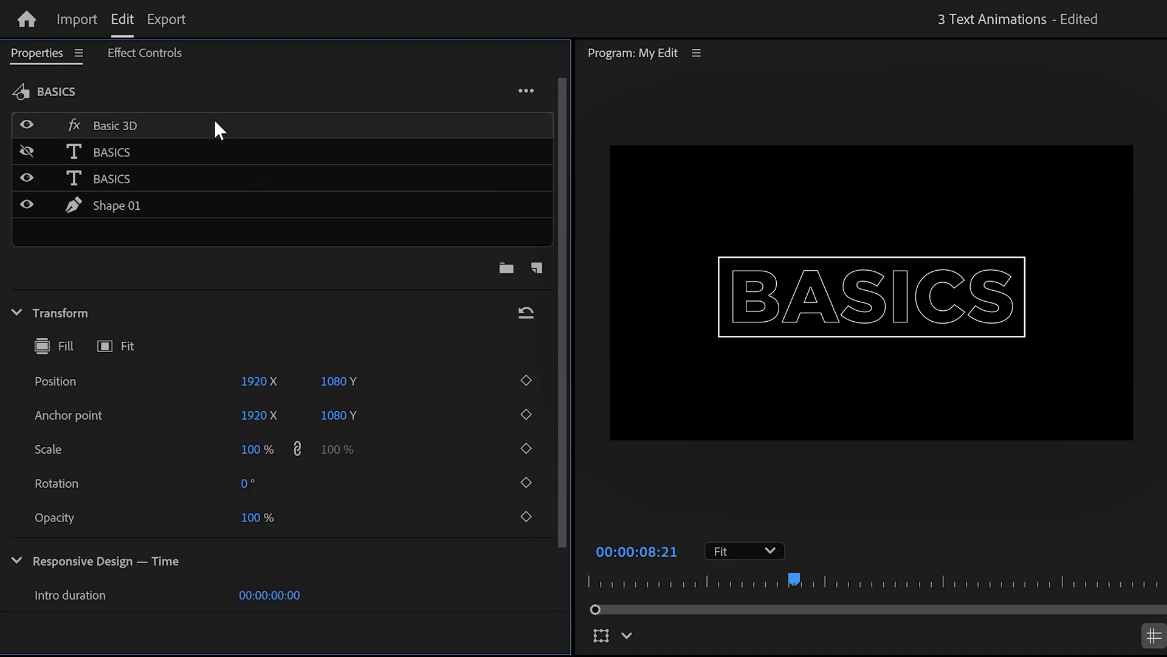
Move Basic 3D just above Shape 01, below both BASICS text layers
{"action": "left_click_drag", "start_coordinate": [148, 133], "coordinate": [153, 193]}
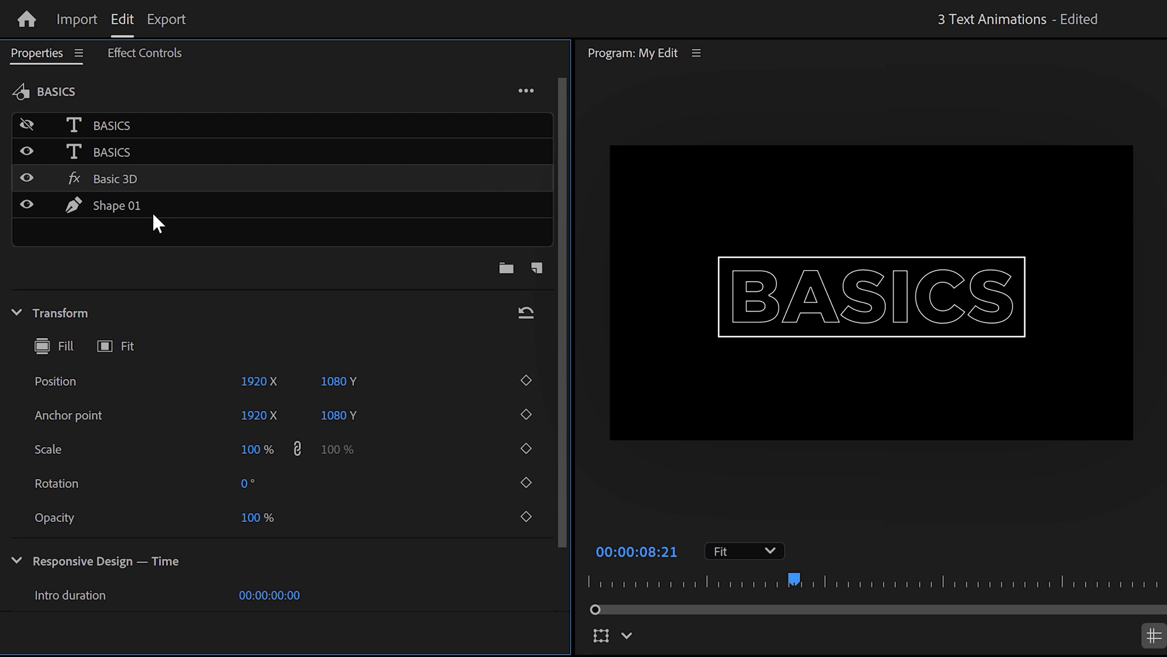
Keyframe the Basic 3D Tilt at 90° at the clip's start
{"action": "left_click", "coordinate": [167, 60]}
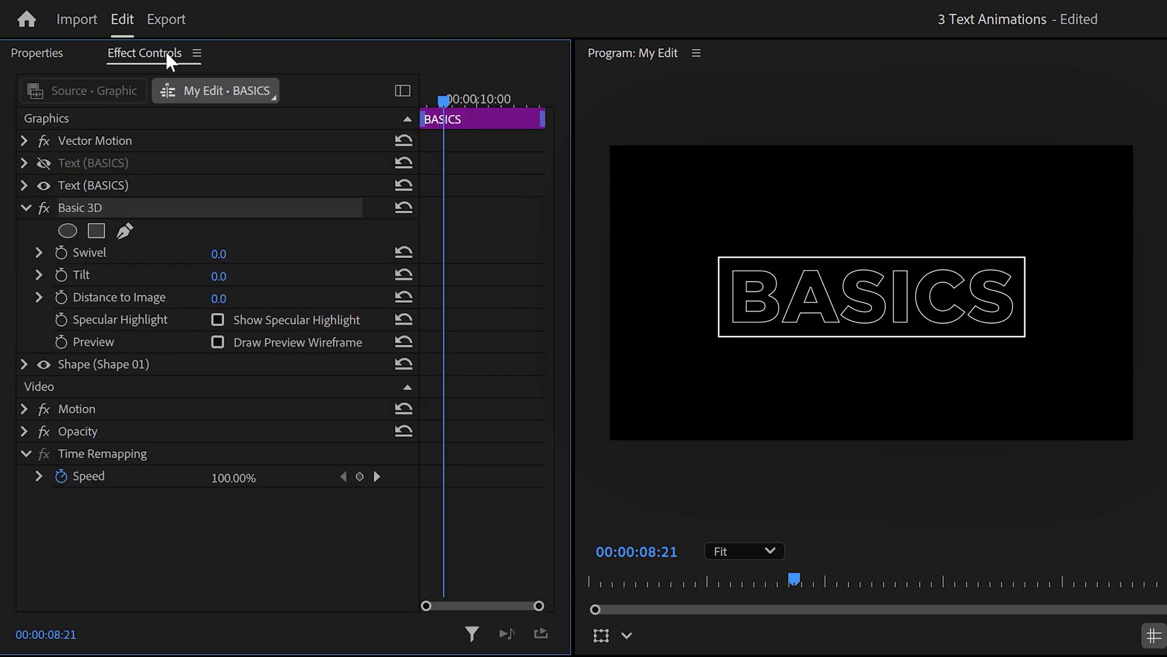
{"action": "left_click", "coordinate": [61, 275]}
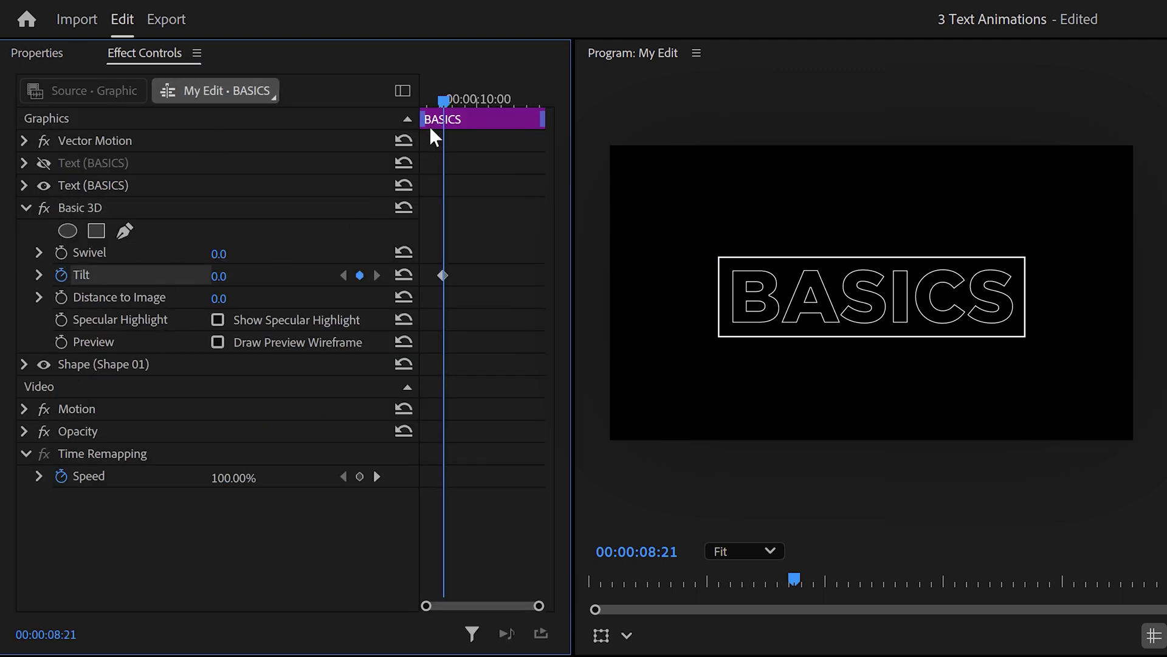
{"action": "left_click_drag", "start_coordinate": [444, 99], "coordinate": [394, 149]}
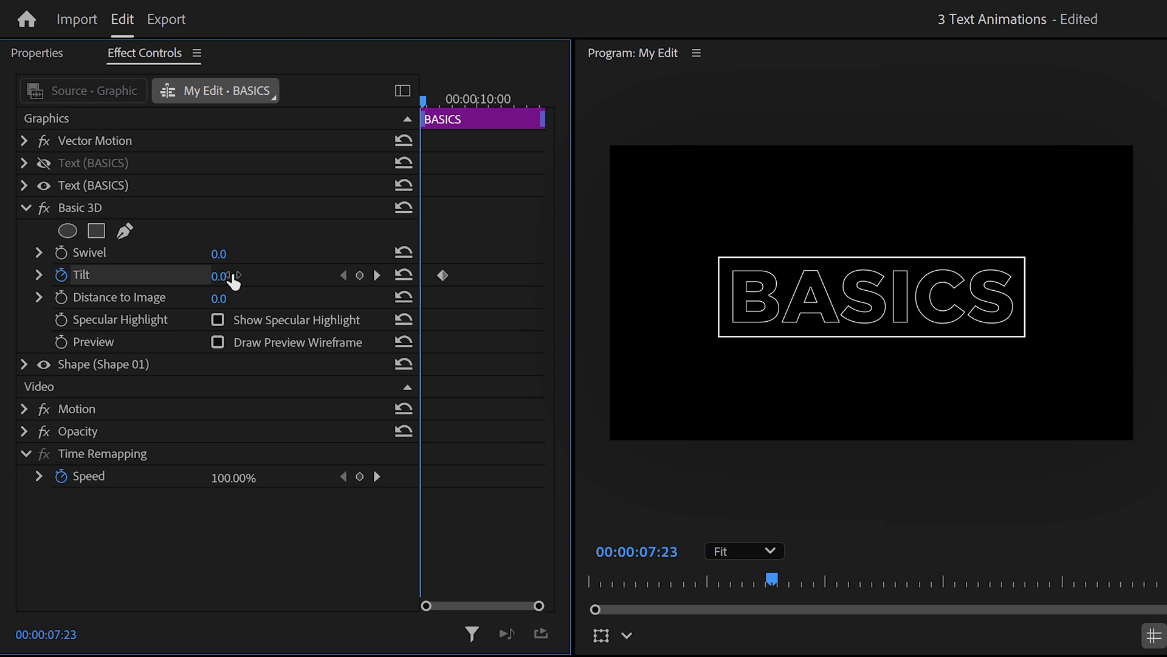
{"action": "left_click", "coordinate": [221, 276]}
{"action": "type", "text": "90"}
{"action": "key", "text": "Return"}
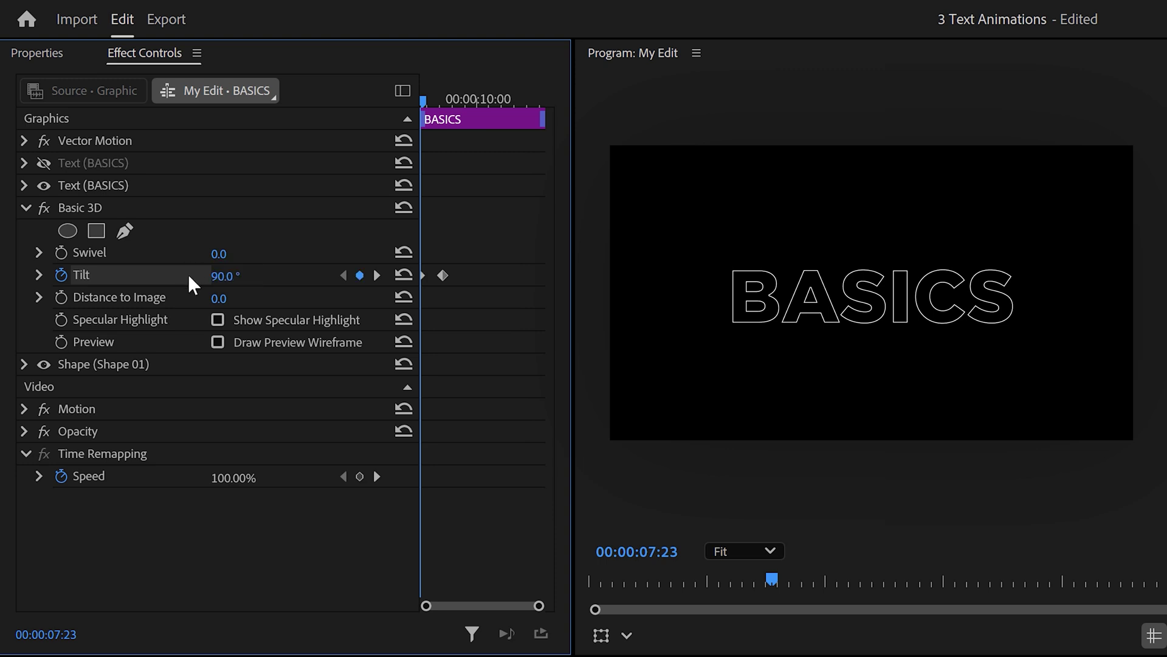
Show the Tilt value graphs, select its keyframe and preview the box tilting in
{"action": "left_click", "coordinate": [38, 275]}
{"action": "left_click", "coordinate": [442, 276]}
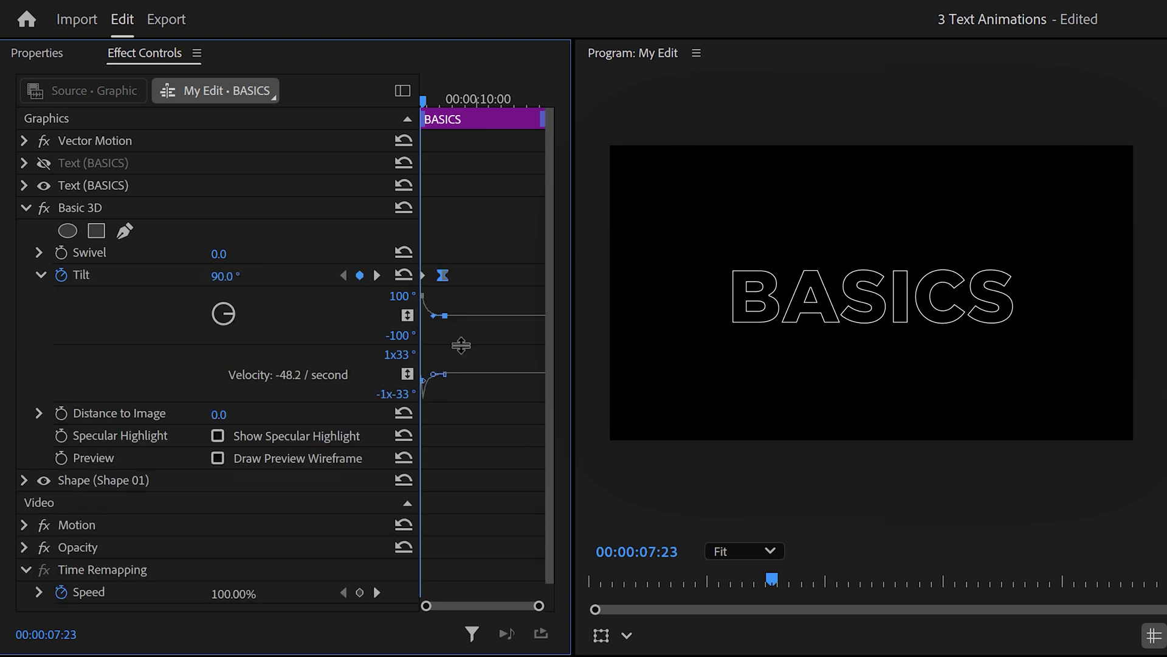
{"action": "left_click_drag", "start_coordinate": [423, 98], "coordinate": [451, 103]}
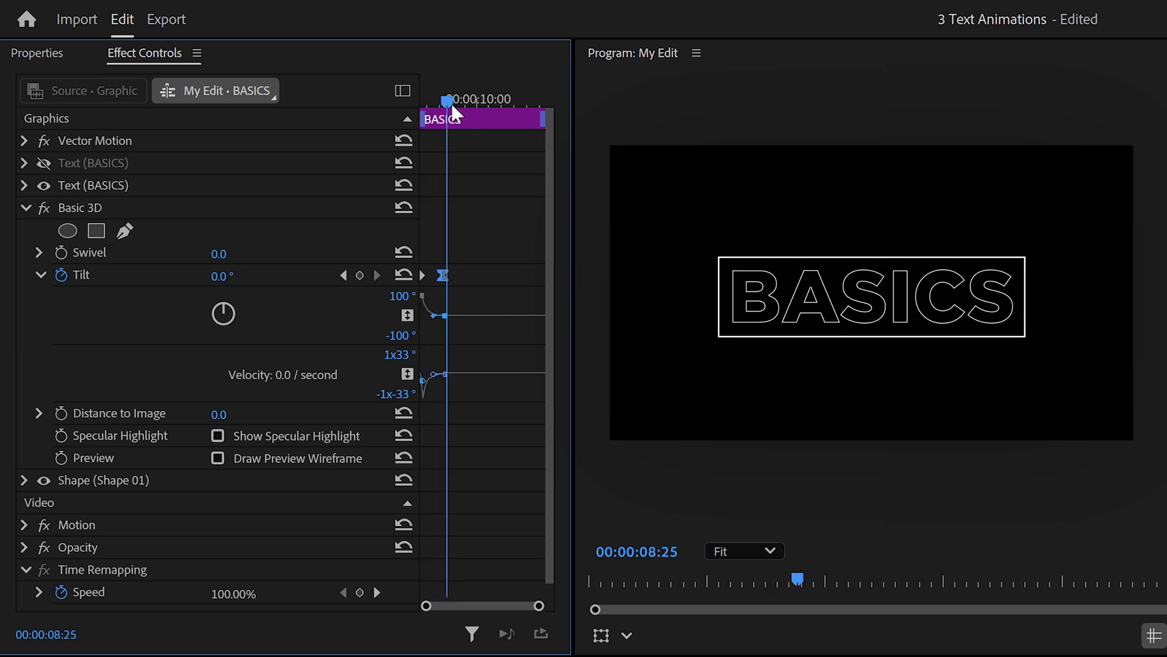
Duplicate the Basic 3D effect and place the copy below the hidden BASICS text
{"action": "left_click", "coordinate": [51, 51]}
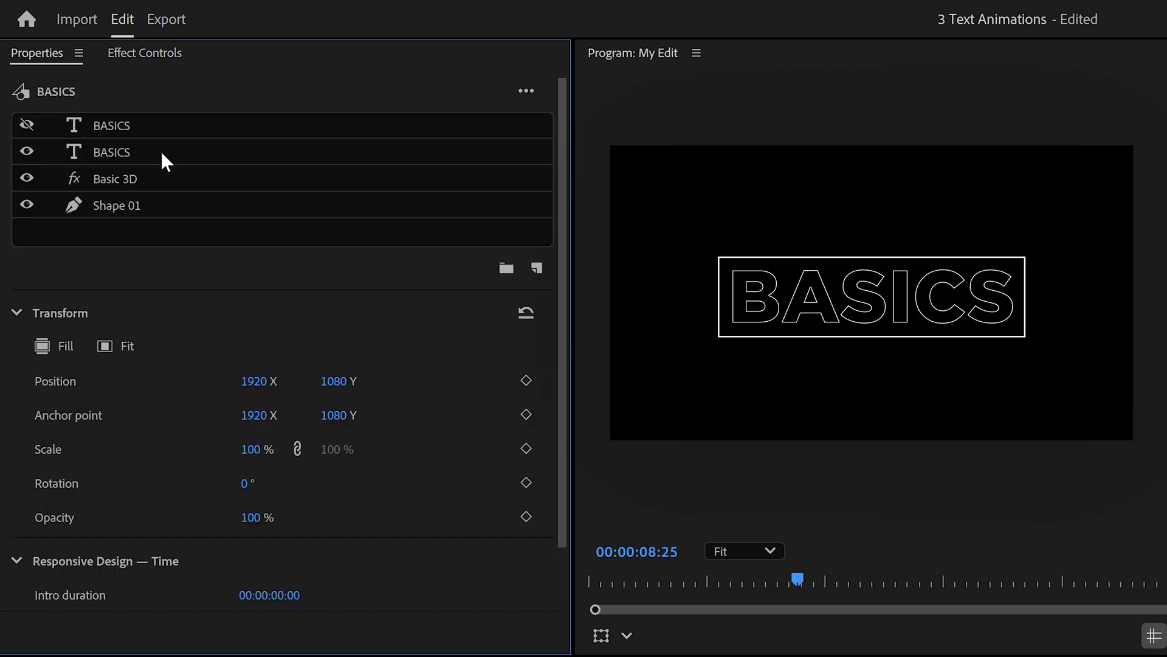
{"action": "key", "text": "ctrl+v"}
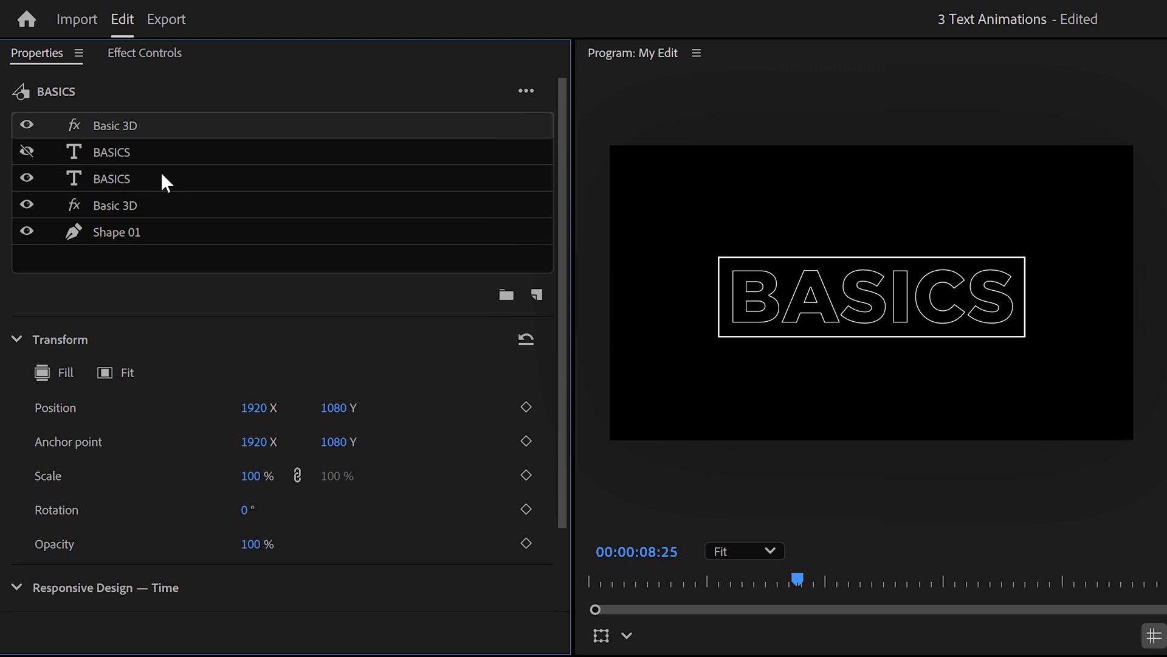
{"action": "left_click_drag", "start_coordinate": [138, 123], "coordinate": [145, 163]}
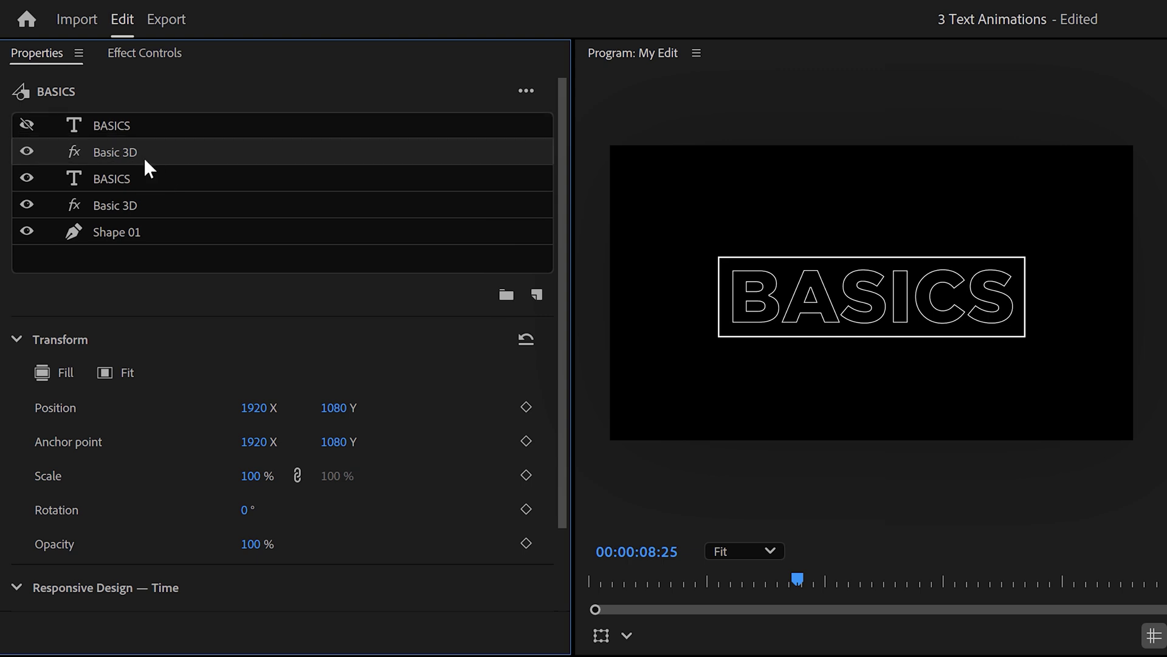
Group the Basic 3D copy with the visible outlined BASICS text as Group 01
{"action": "left_click", "coordinate": [126, 178]}
{"action": "left_click", "coordinate": [138, 206]}
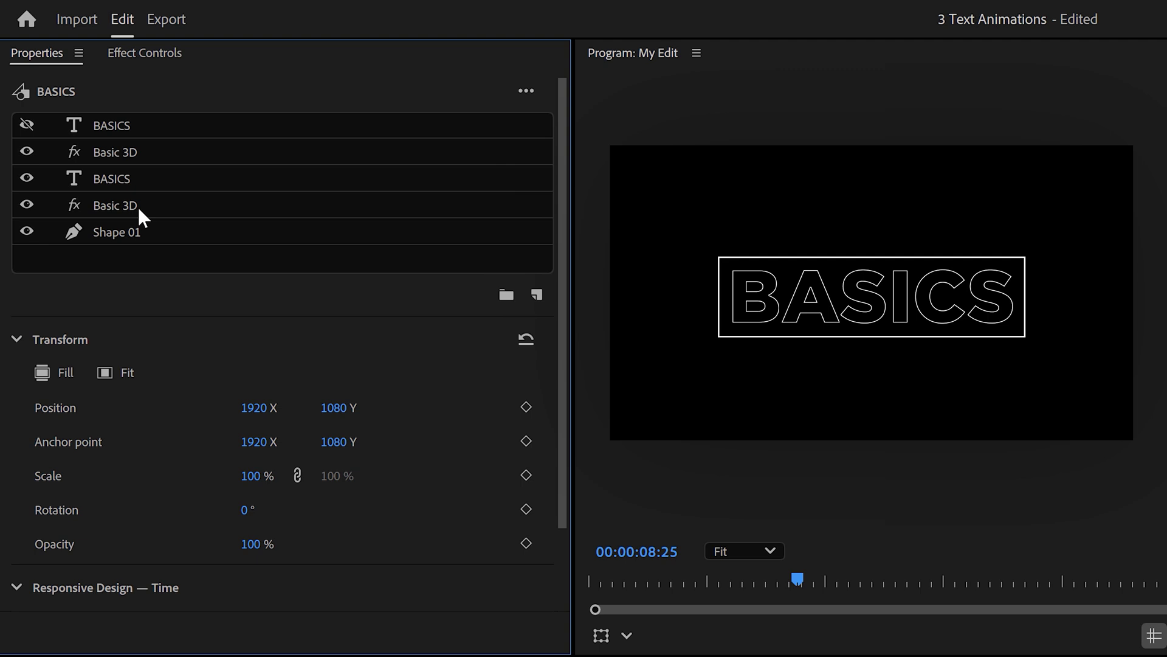
{"action": "left_click", "coordinate": [139, 230]}
{"action": "left_click", "coordinate": [139, 202]}
{"action": "left_click", "coordinate": [138, 181]}
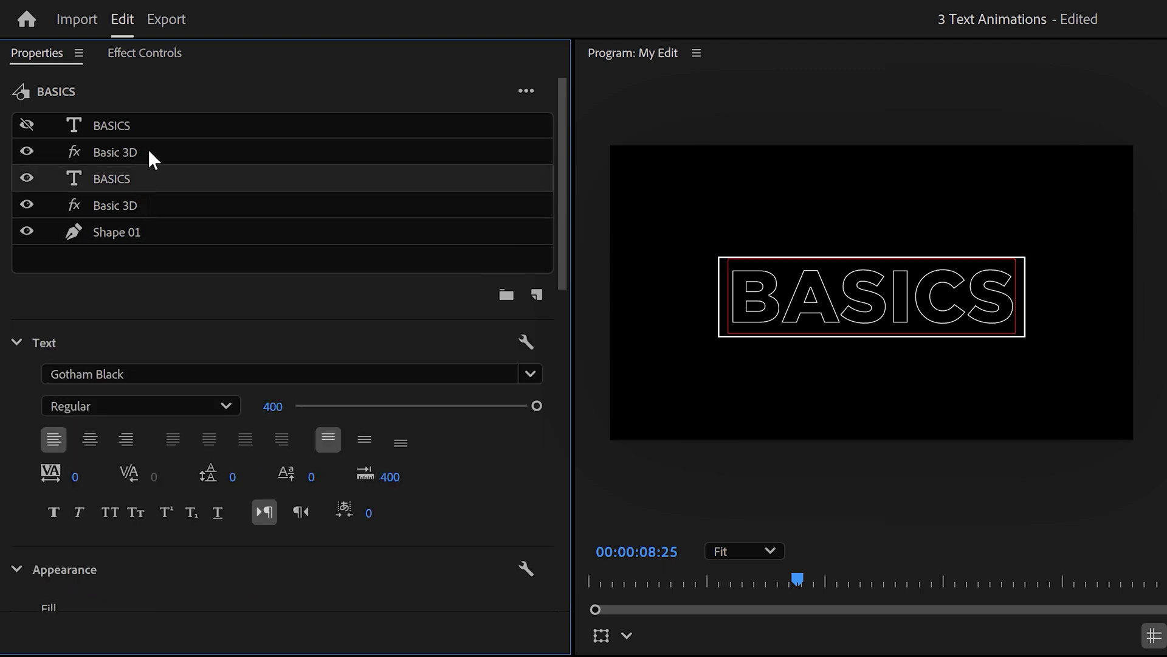
{"action": "left_click", "coordinate": [151, 153]}
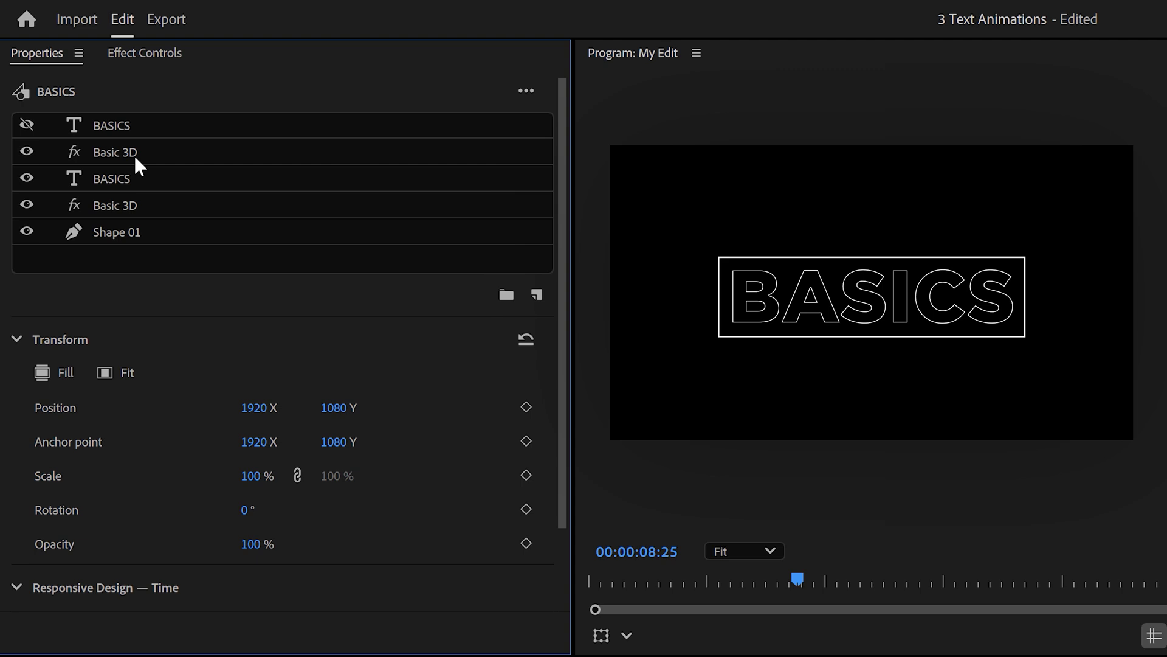
{"action": "left_click", "coordinate": [130, 155]}
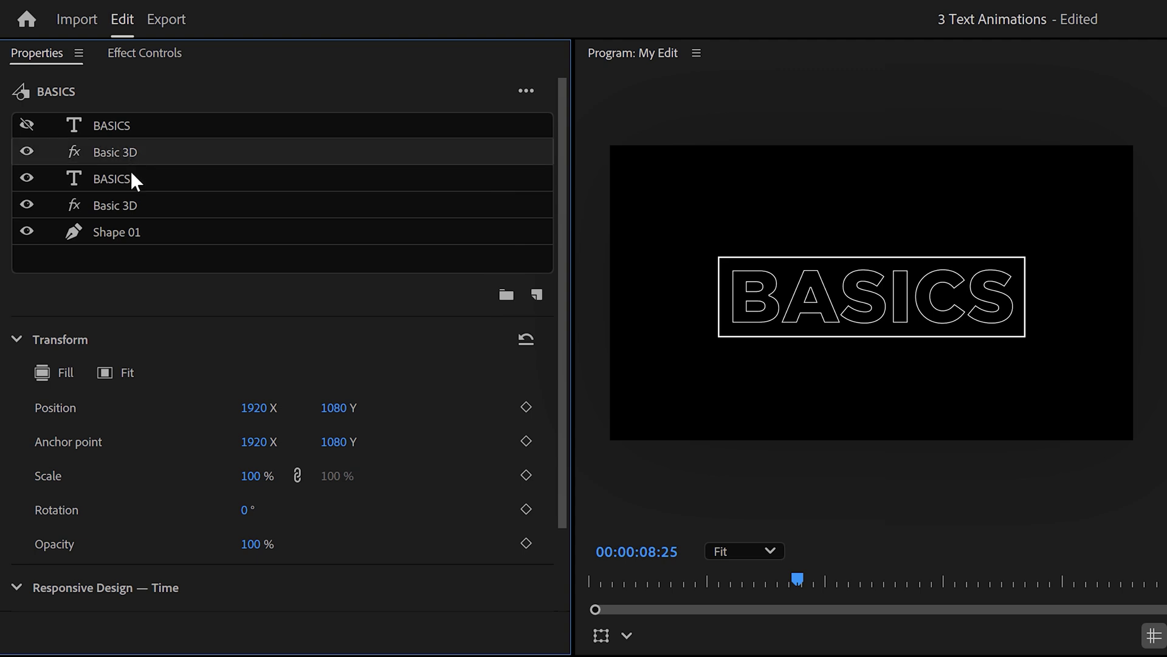
{"action": "left_click", "coordinate": [129, 178]}
{"action": "right_click", "coordinate": [133, 153]}
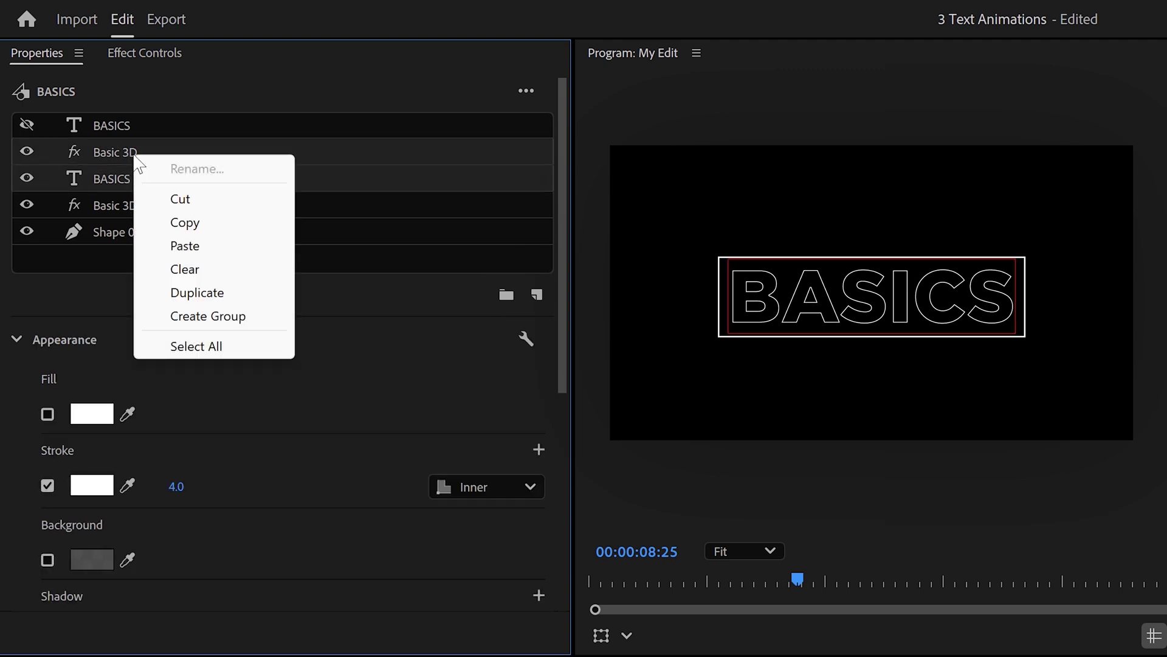
{"action": "left_click", "coordinate": [182, 313]}
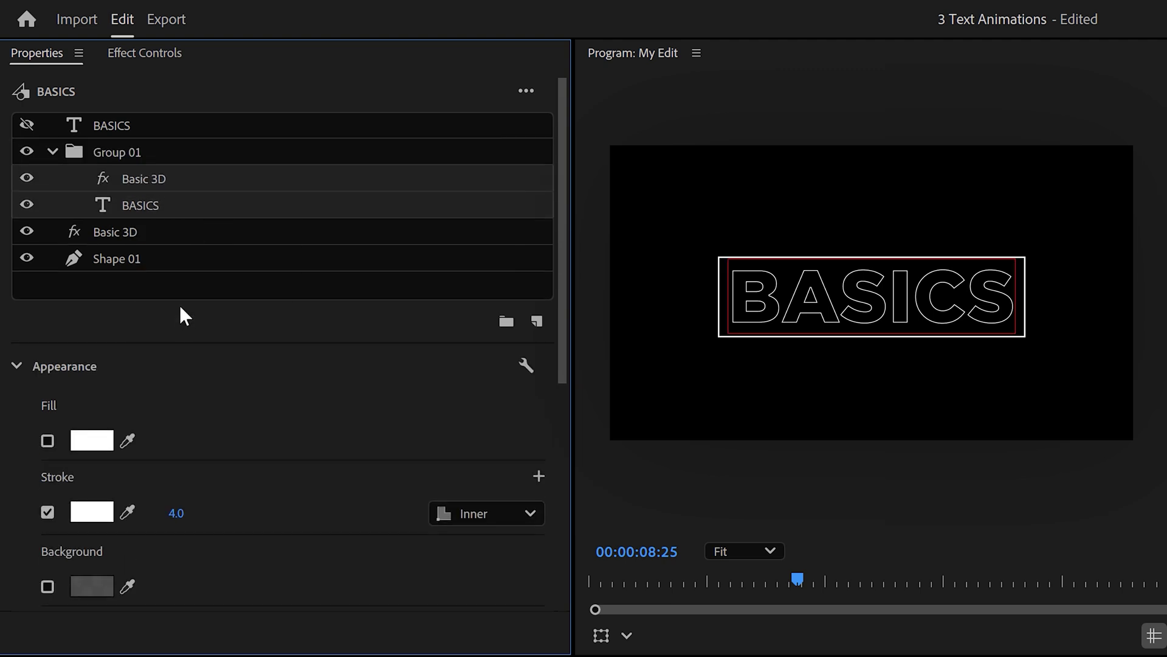
{"action": "left_click", "coordinate": [133, 177]}
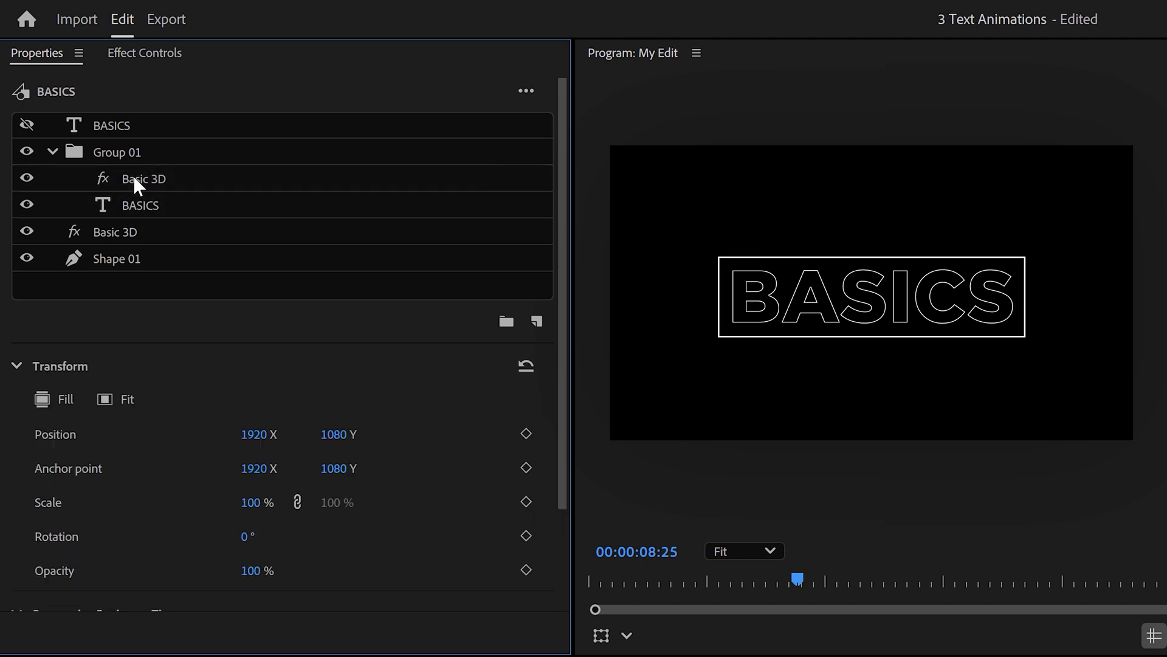
Set the grouped Basic 3D's starting Tilt to -90° and preview the text flipping in
{"action": "left_click", "coordinate": [144, 54]}
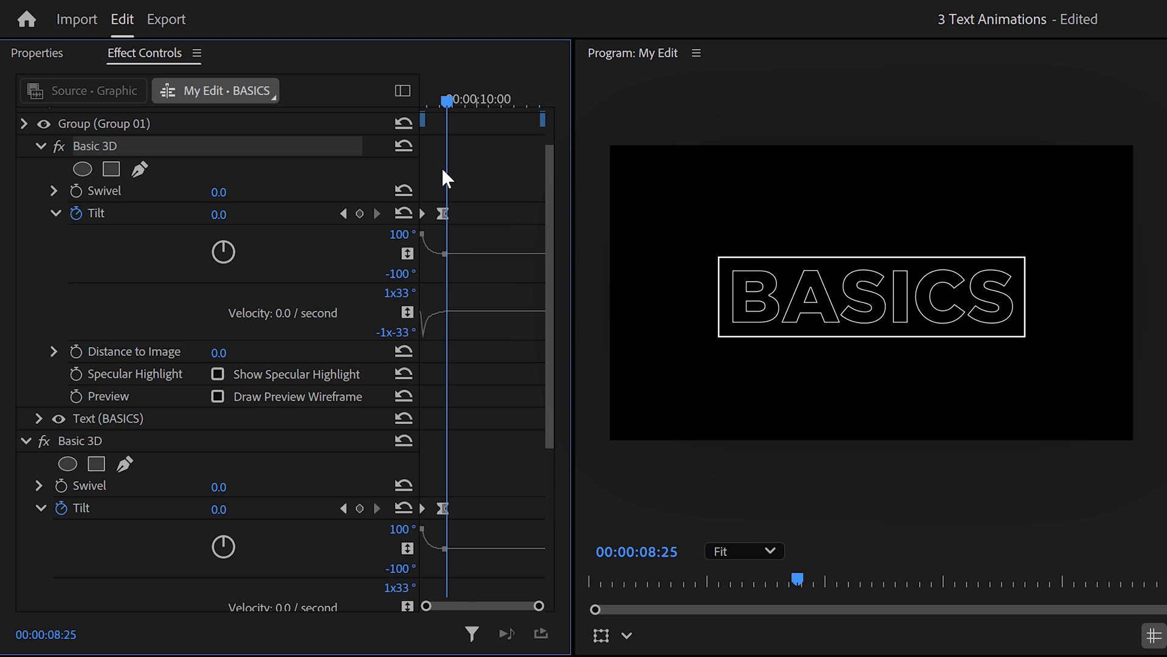
{"action": "left_click_drag", "start_coordinate": [446, 98], "coordinate": [429, 98]}
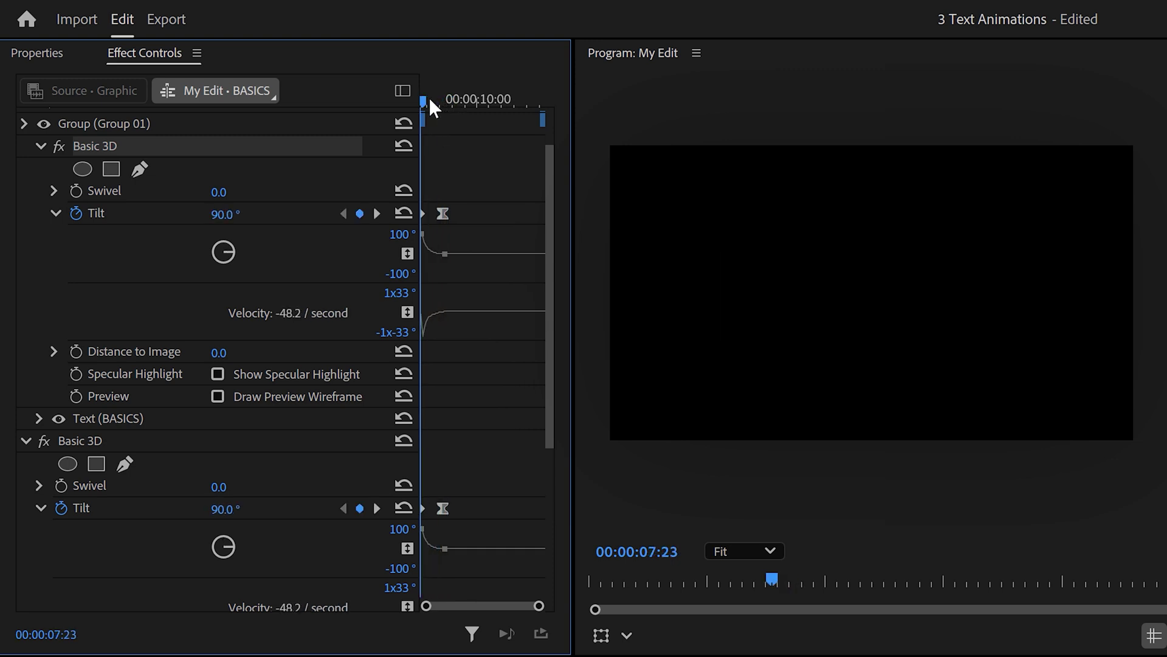
{"action": "left_click", "coordinate": [223, 213]}
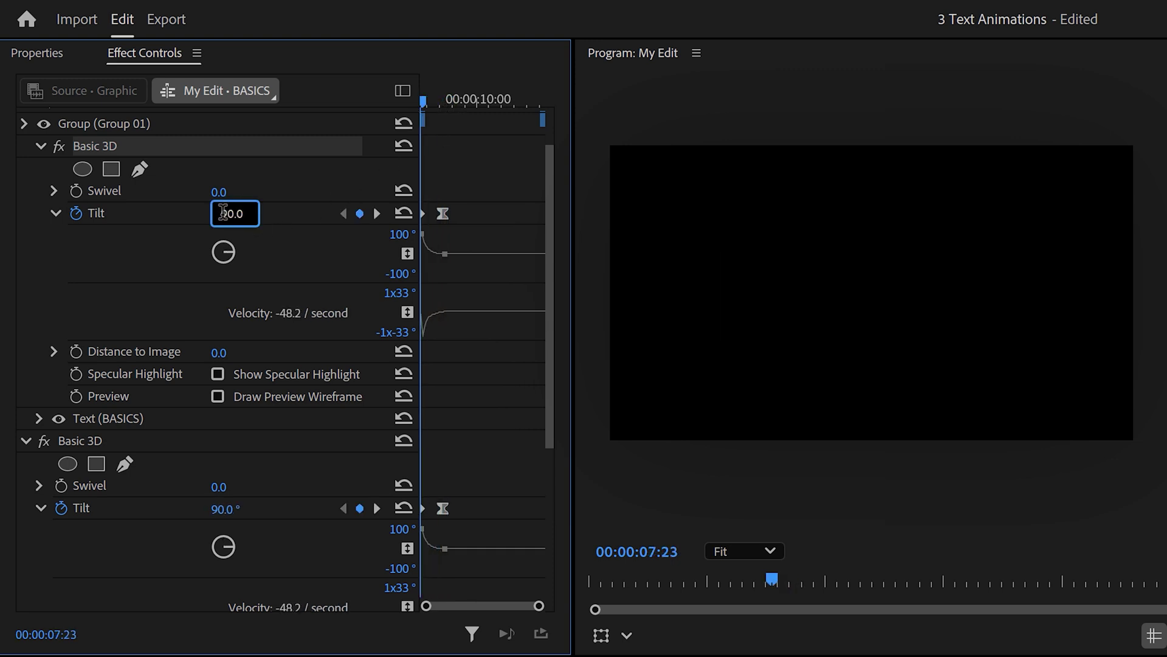
{"action": "type", "text": "-90"}
{"action": "key", "text": "Return"}
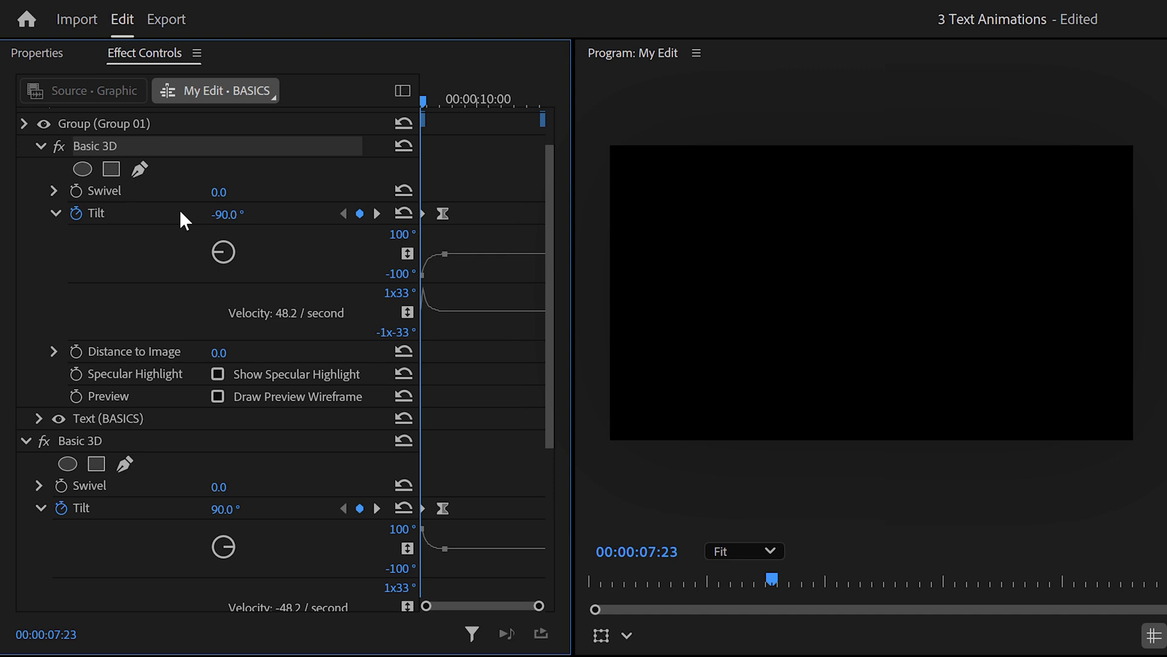
{"action": "left_click_drag", "start_coordinate": [426, 98], "coordinate": [447, 96]}
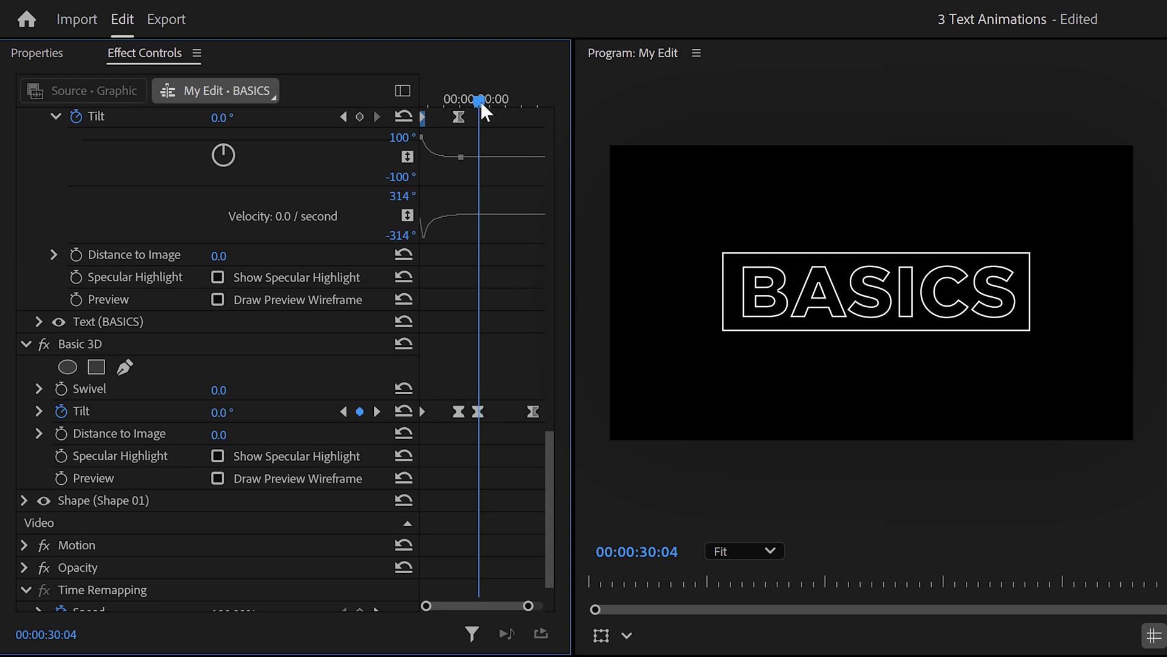
{"action": "left_click_drag", "start_coordinate": [480, 101], "coordinate": [538, 96]}
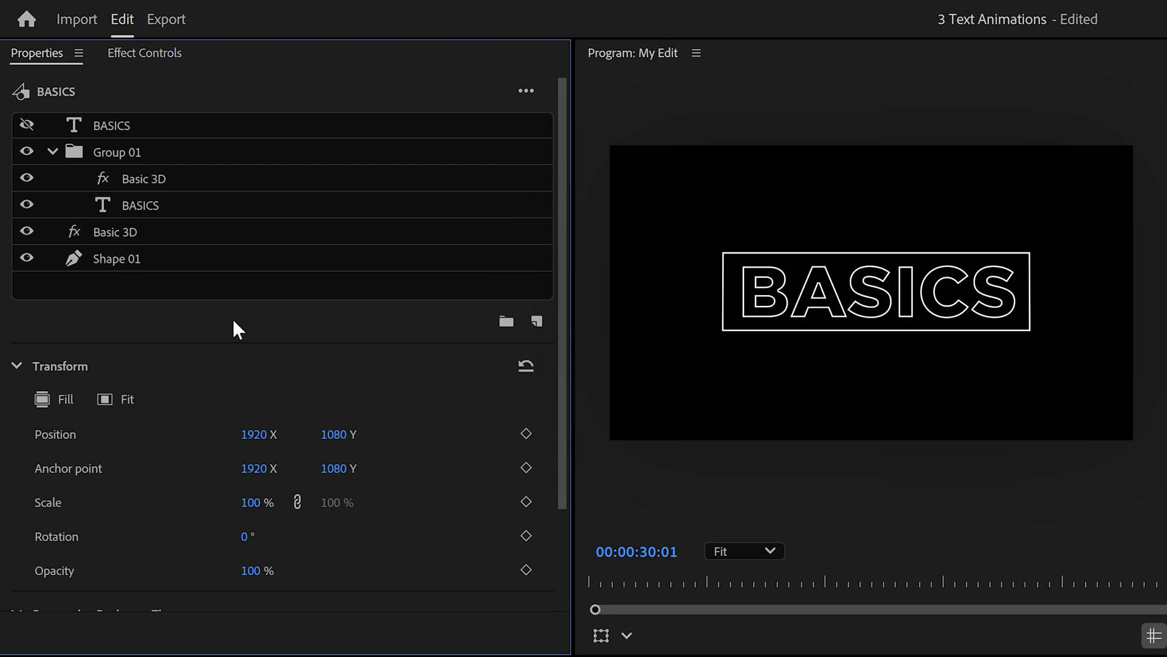
Unhide the filled BASICS text and draw a four-point mask shape above it
{"action": "left_click", "coordinate": [27, 125]}
{"action": "left_click", "coordinate": [145, 53]}
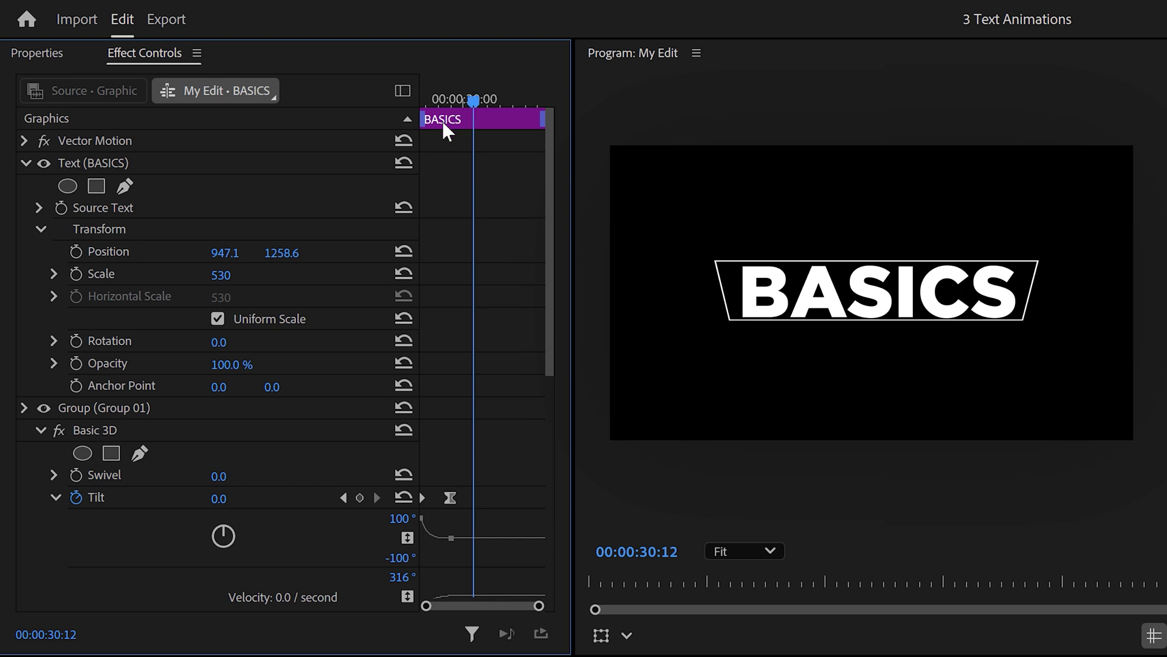
{"action": "left_click", "coordinate": [194, 164]}
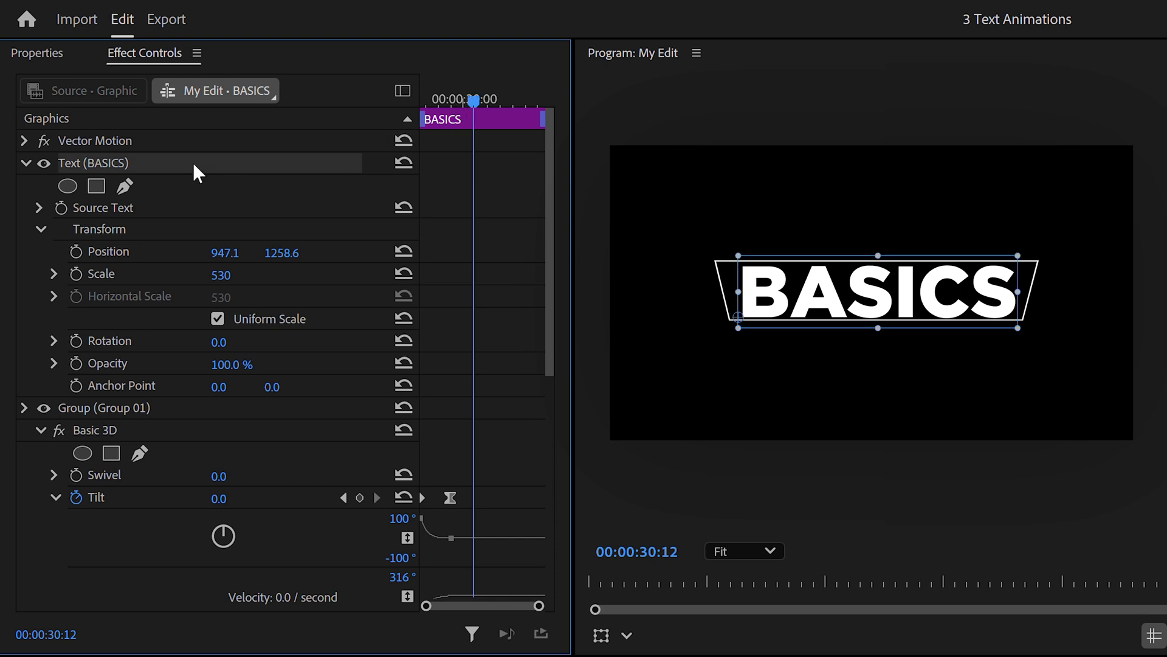
{"action": "left_click", "coordinate": [124, 187]}
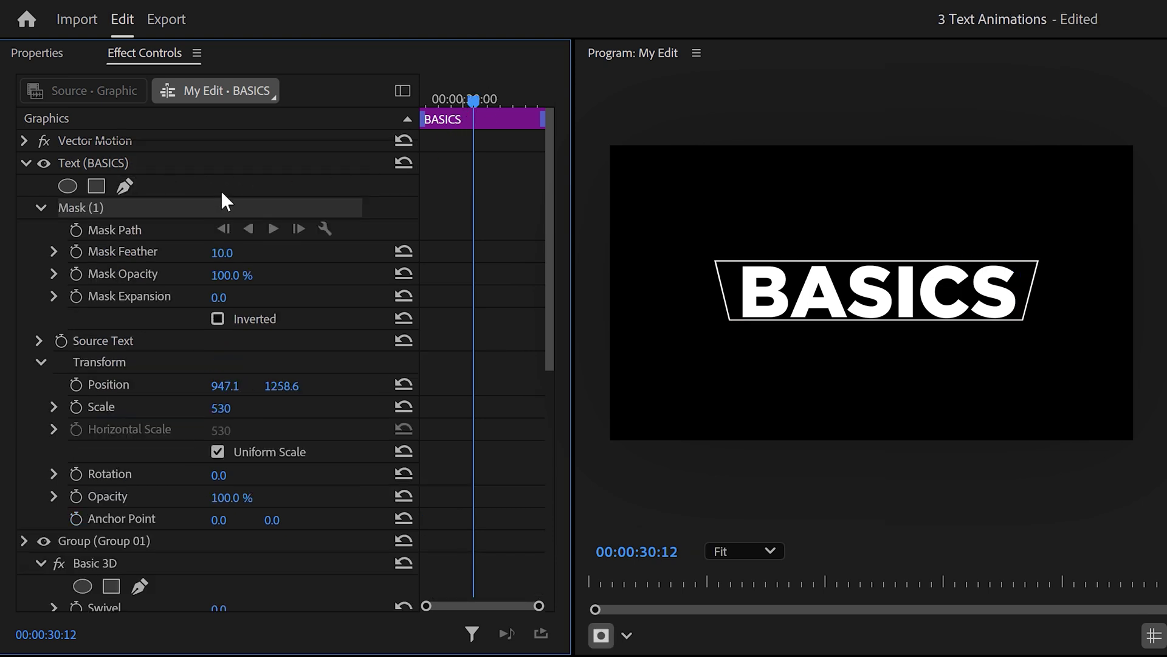
{"action": "left_click", "coordinate": [670, 216]}
{"action": "left_click", "coordinate": [667, 259]}
{"action": "left_click", "coordinate": [1068, 261]}
{"action": "left_click", "coordinate": [1063, 220]}
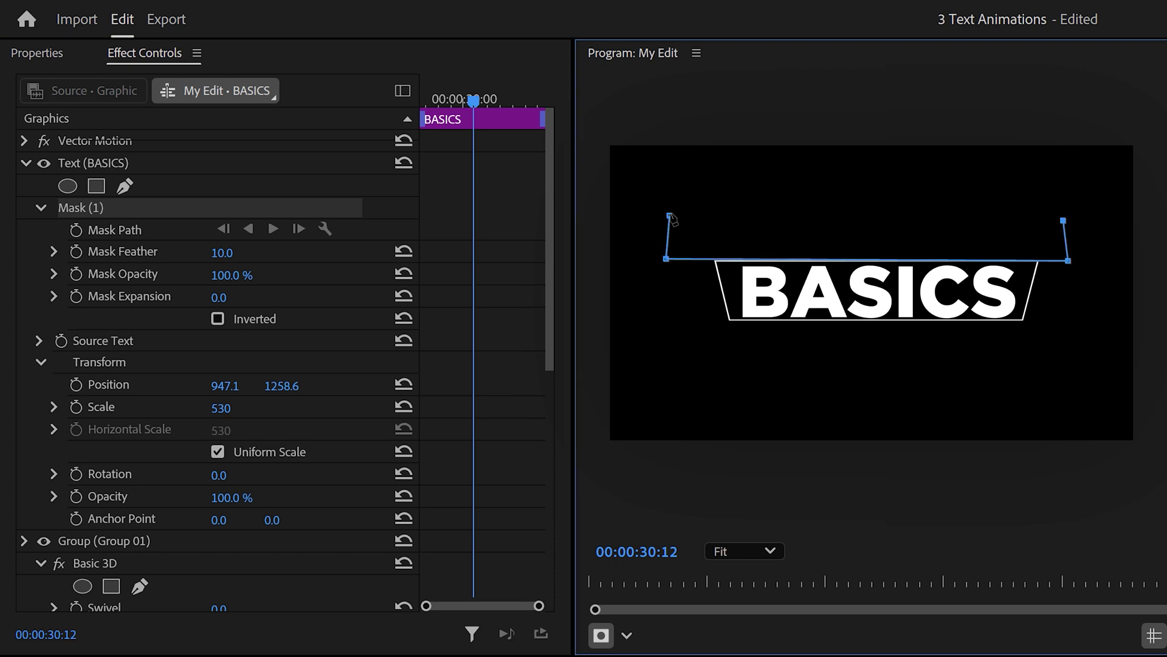
{"action": "left_click", "coordinate": [670, 215]}
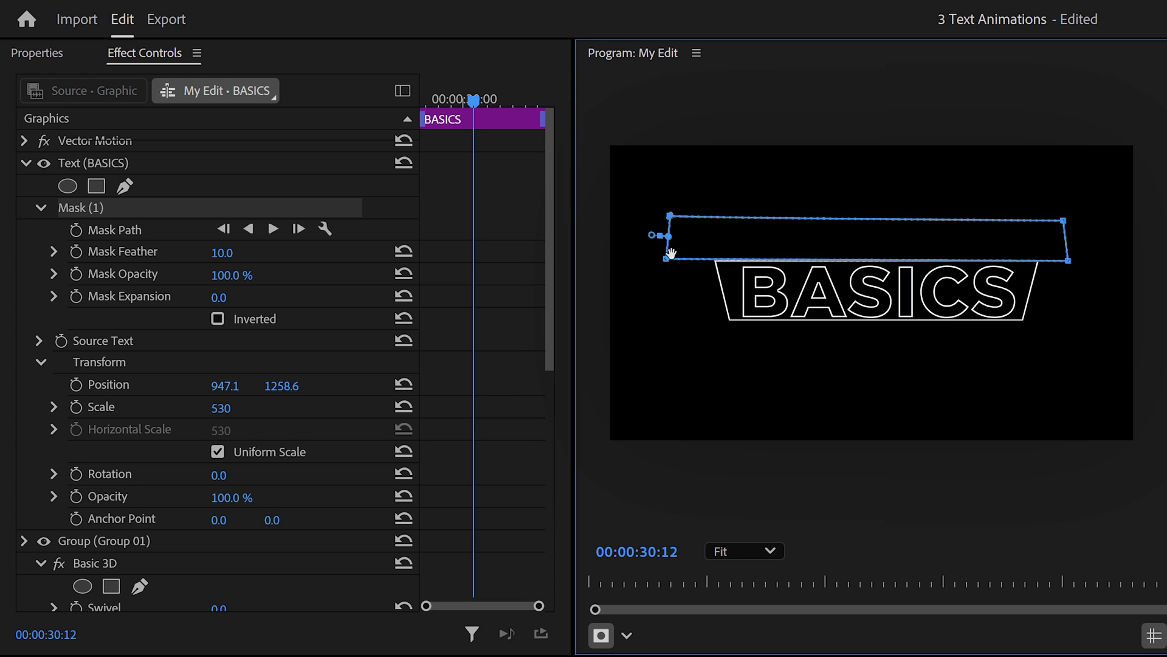
Keyframe the Mask Path, sliding the mask down over BASICS frame by frame
{"action": "left_click", "coordinate": [75, 230]}
{"action": "key", "text": "Right"}
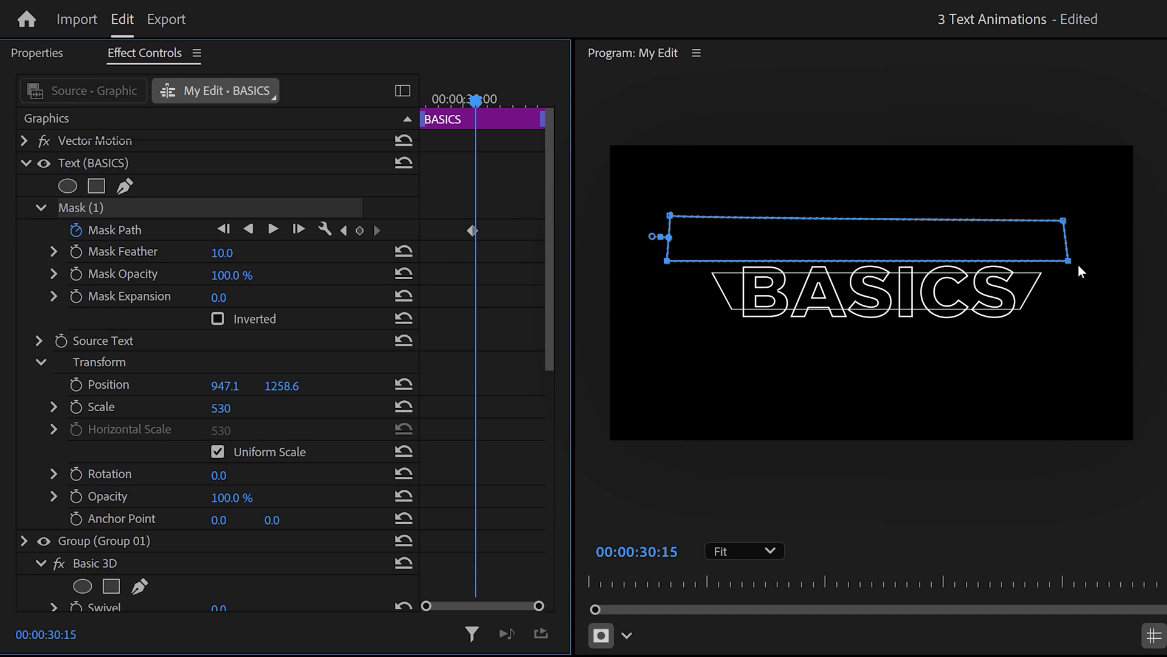
{"action": "left_click", "coordinate": [1079, 266]}
{"action": "key", "text": "Right"}
{"action": "key", "text": "Right"}
{"action": "key", "text": "Right"}
{"action": "key", "text": "Right"}
{"action": "key", "text": "Right"}
{"action": "key", "text": "Right"}
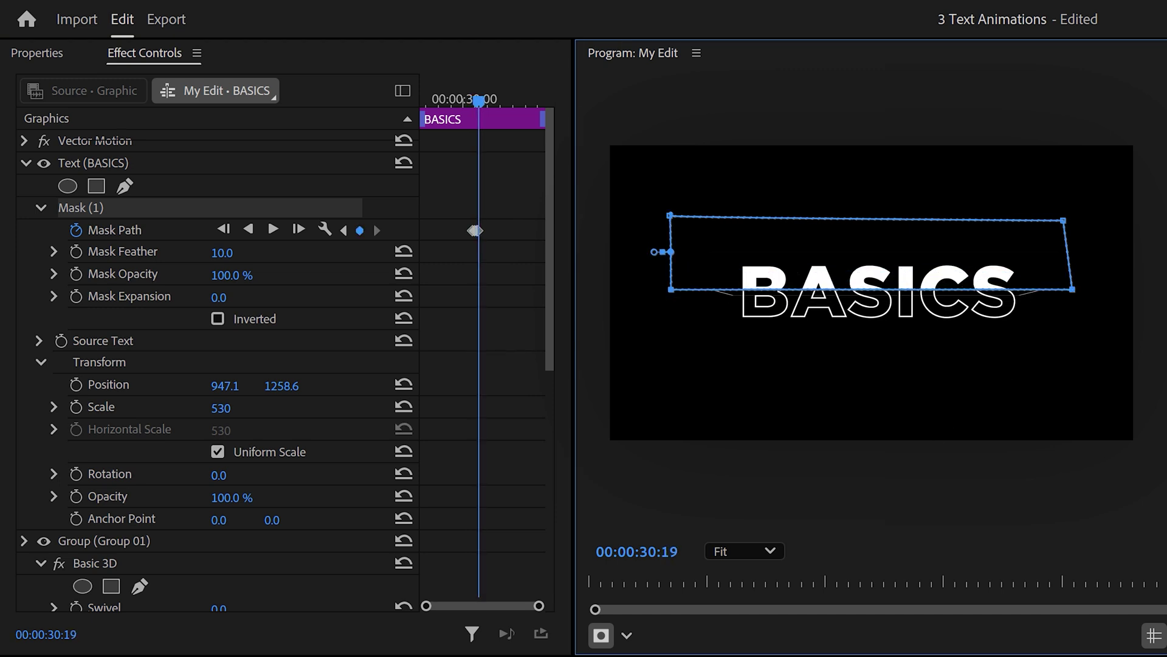
{"action": "key", "text": "Right"}
{"action": "key", "text": "Right"}
{"action": "key", "text": "Right"}
{"action": "key", "text": "Right"}
{"action": "key", "text": "Right"}
{"action": "key", "text": "Right"}
{"action": "key", "text": "Right"}
{"action": "key", "text": "Right"}
{"action": "key", "text": "Right"}
{"action": "key", "text": "Right"}
{"action": "key", "text": "Right"}
{"action": "key", "text": "Right"}
{"action": "key", "text": "Right"}
{"action": "key", "text": "Right"}
{"action": "key", "text": "Right"}
{"action": "key", "text": "Right"}
{"action": "key", "text": "Right"}
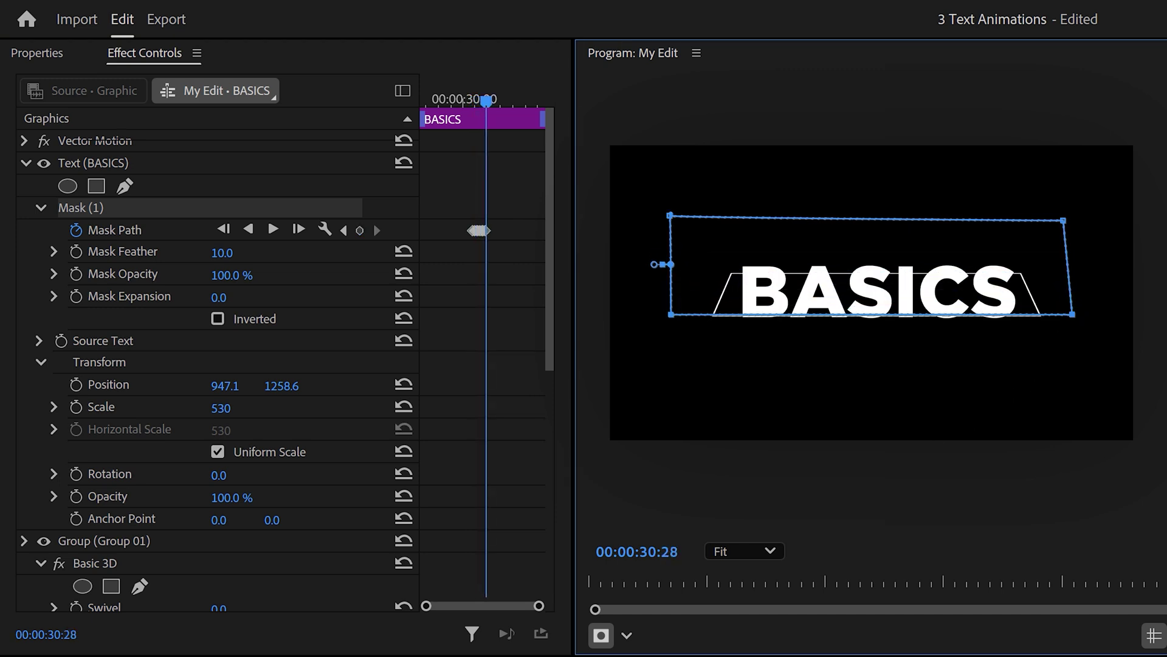